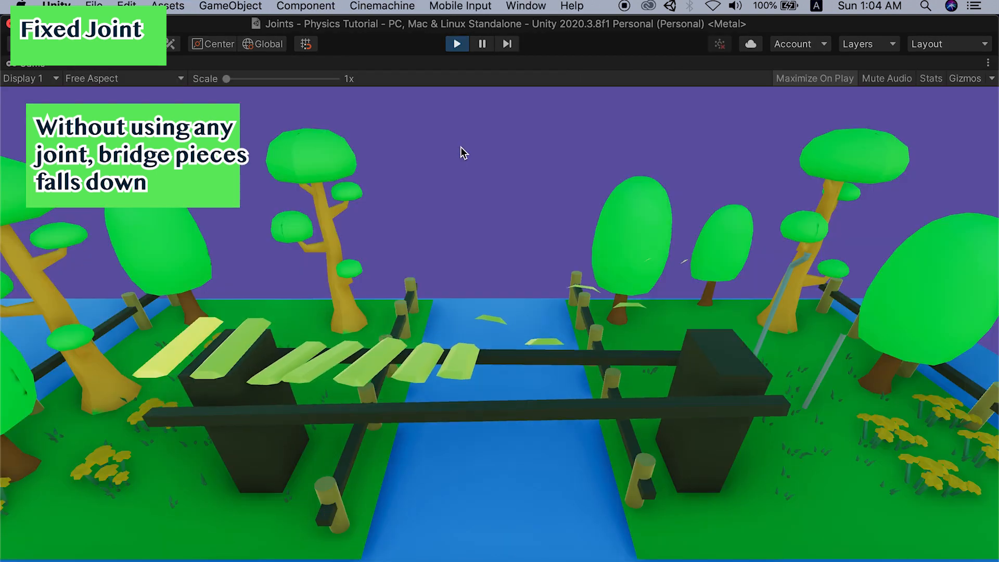
Stop the running scene and check the components of the dark bridge rails.
{"action": "left_click", "coordinate": [456, 45]}
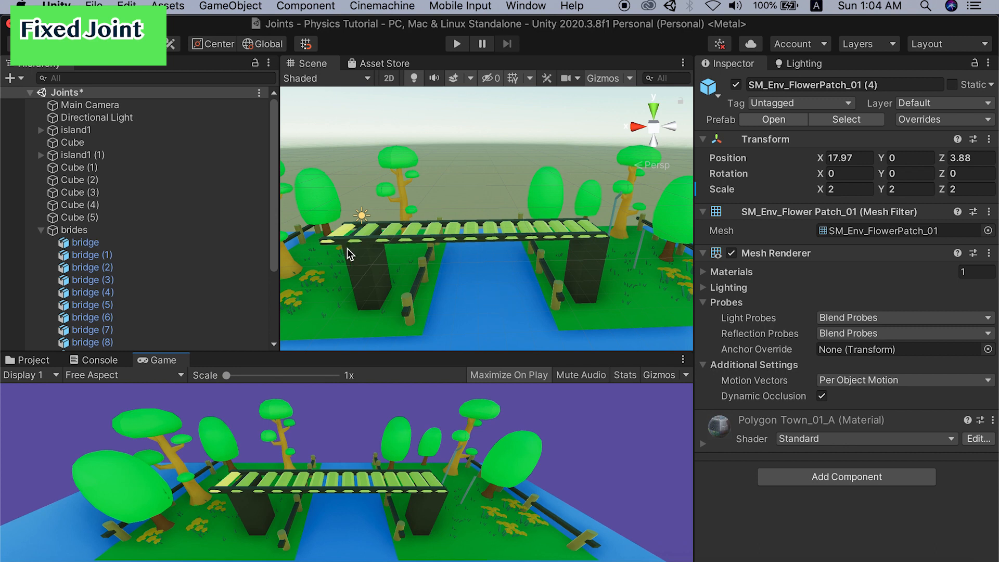
{"action": "scroll", "coordinate": [195, 242], "scroll_direction": "down", "scroll_amount": 1}
{"action": "left_click", "coordinate": [194, 240]}
{"action": "scroll", "coordinate": [156, 229], "scroll_direction": "down", "scroll_amount": 3}
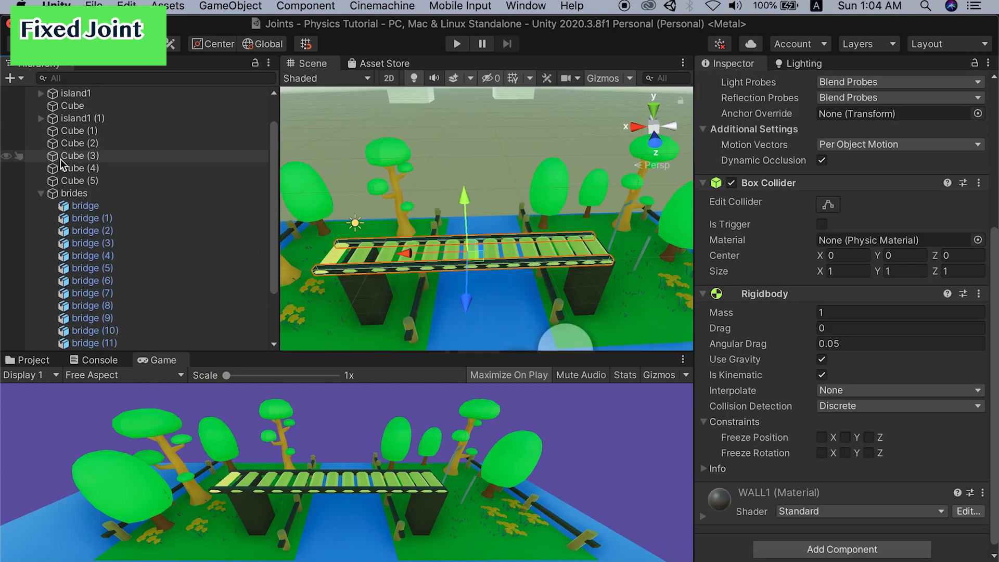
Mark the first and last bridge pieces, bridge and bridge (13), as Static.
{"action": "left_click", "coordinate": [104, 218]}
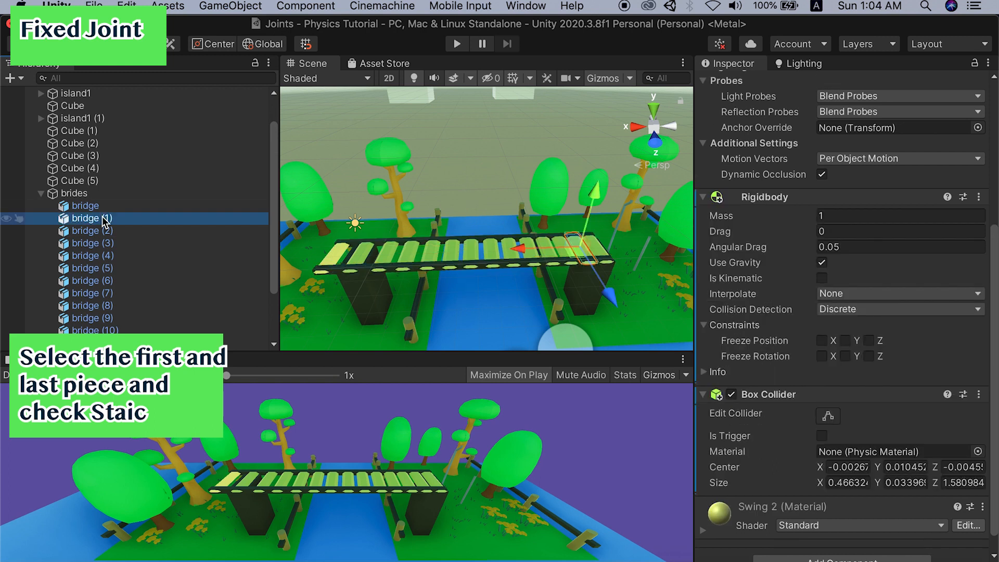
{"action": "left_click", "coordinate": [78, 209]}
{"action": "scroll", "coordinate": [79, 213], "scroll_direction": "down", "scroll_amount": 3}
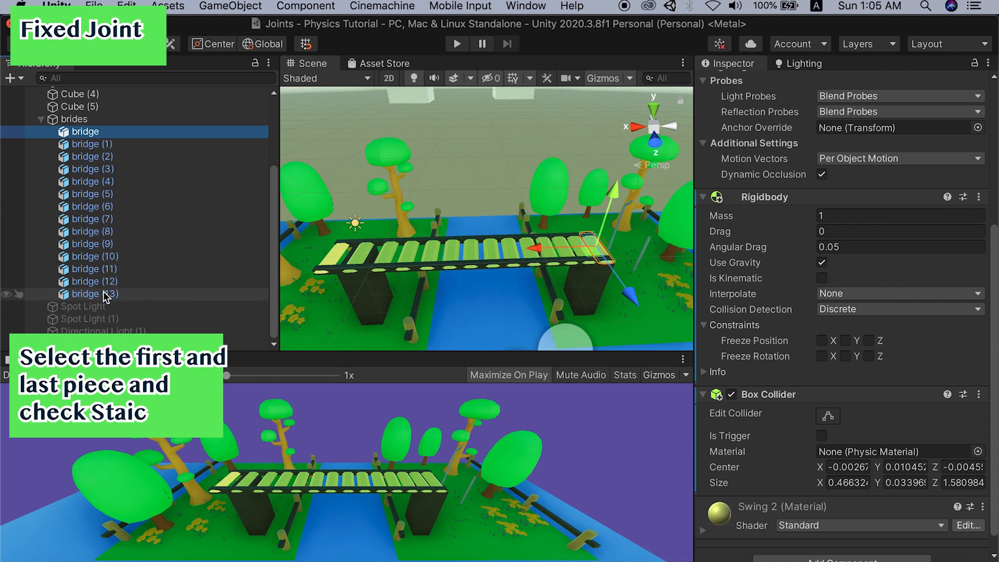
{"action": "left_click", "coordinate": [104, 295]}
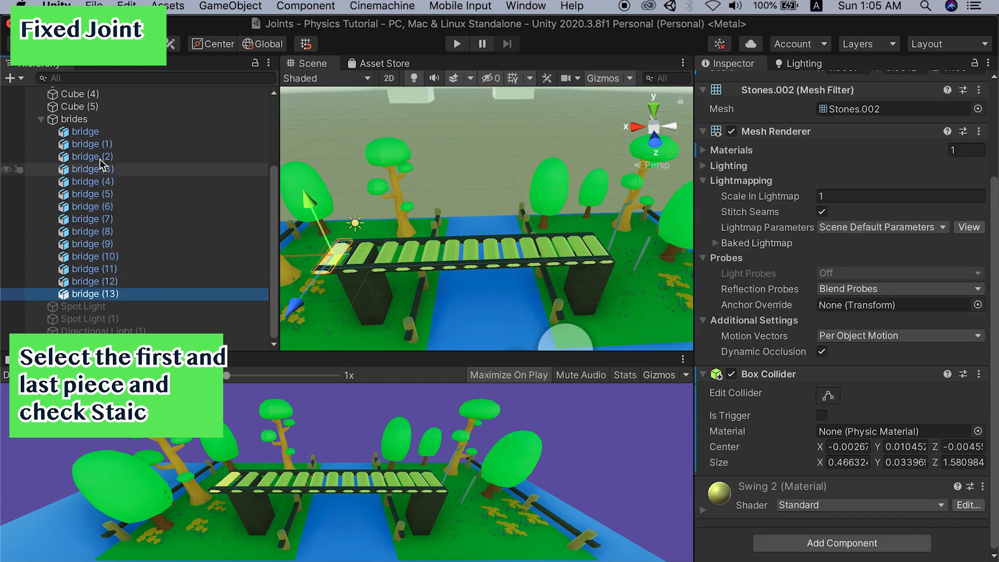
{"action": "left_click", "coordinate": [90, 133], "text": "super"}
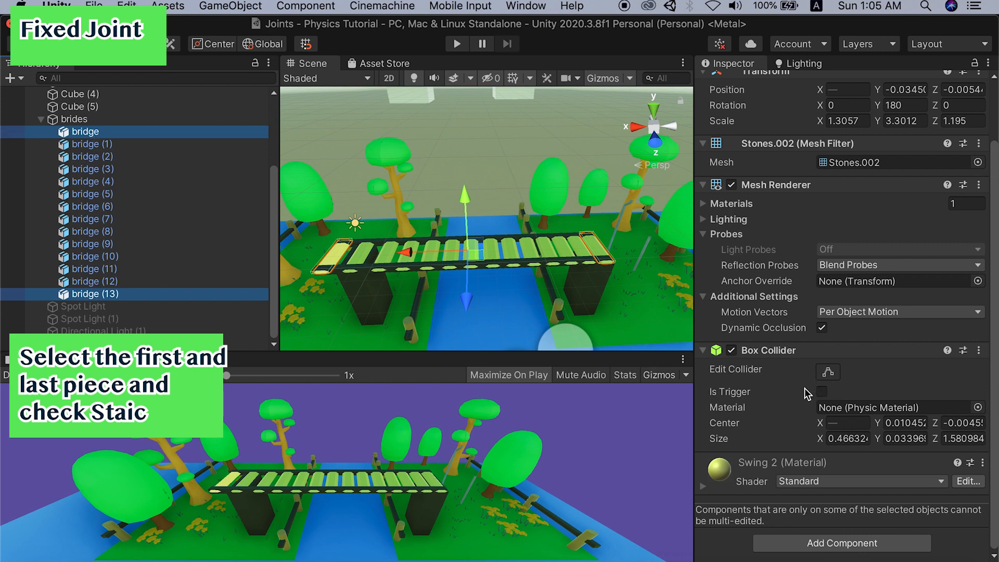
{"action": "scroll", "coordinate": [787, 383], "scroll_direction": "up", "scroll_amount": 2}
{"action": "scroll", "coordinate": [785, 385], "scroll_direction": "down", "scroll_amount": 2}
{"action": "scroll", "coordinate": [940, 94], "scroll_direction": "up", "scroll_amount": 3}
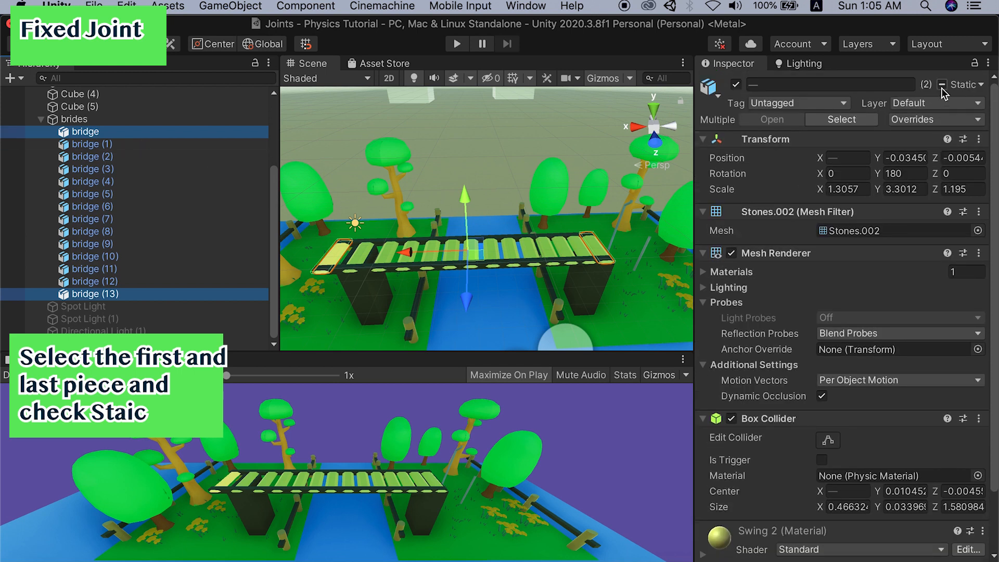
{"action": "left_click", "coordinate": [942, 85]}
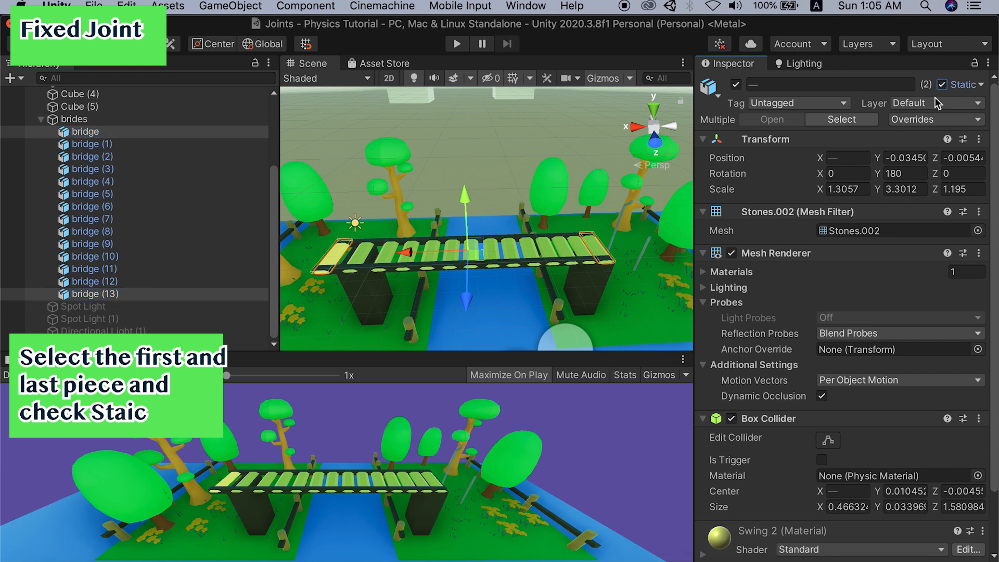
Add a Fixed Joint component to the remaining pieces, bridge (1) through bridge (12).
{"action": "left_click", "coordinate": [128, 147]}
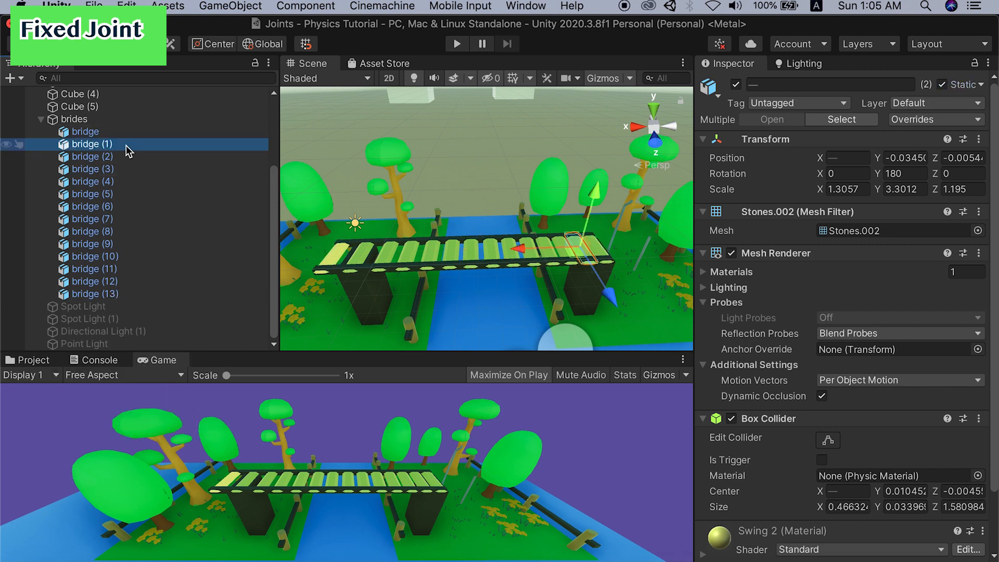
{"action": "left_click", "coordinate": [104, 281], "text": "shift"}
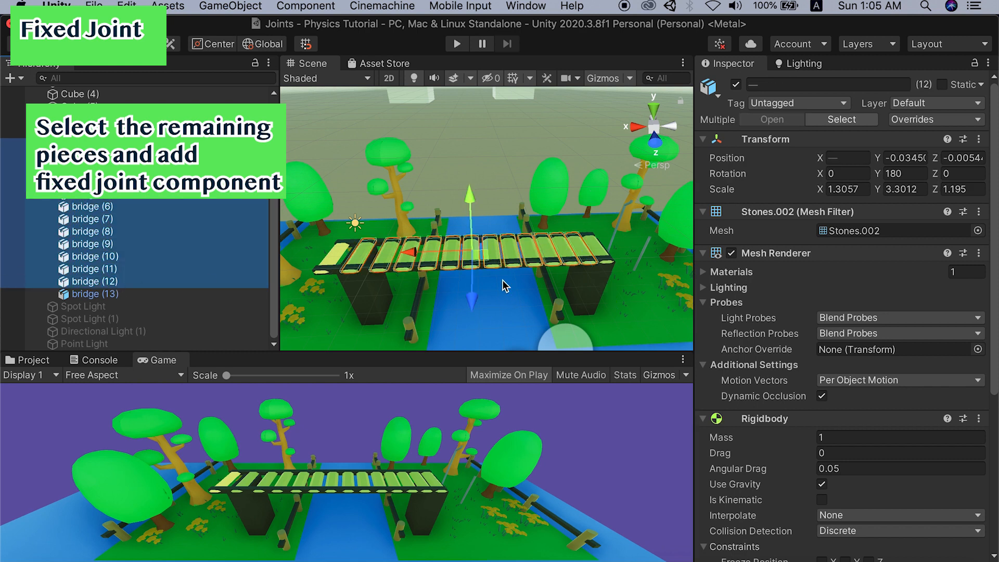
{"action": "scroll", "coordinate": [727, 368], "scroll_direction": "down", "scroll_amount": 5}
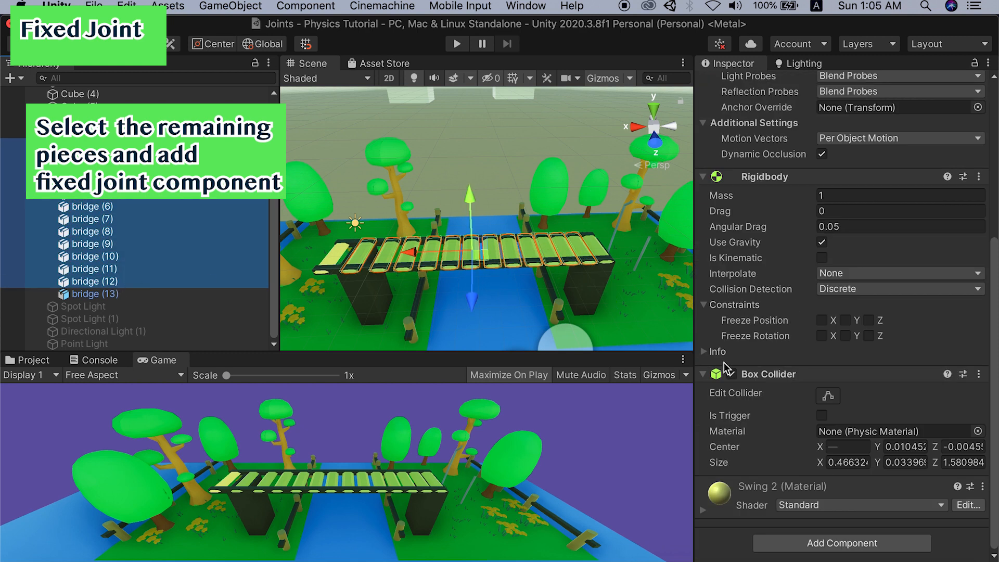
{"action": "left_click", "coordinate": [810, 543]}
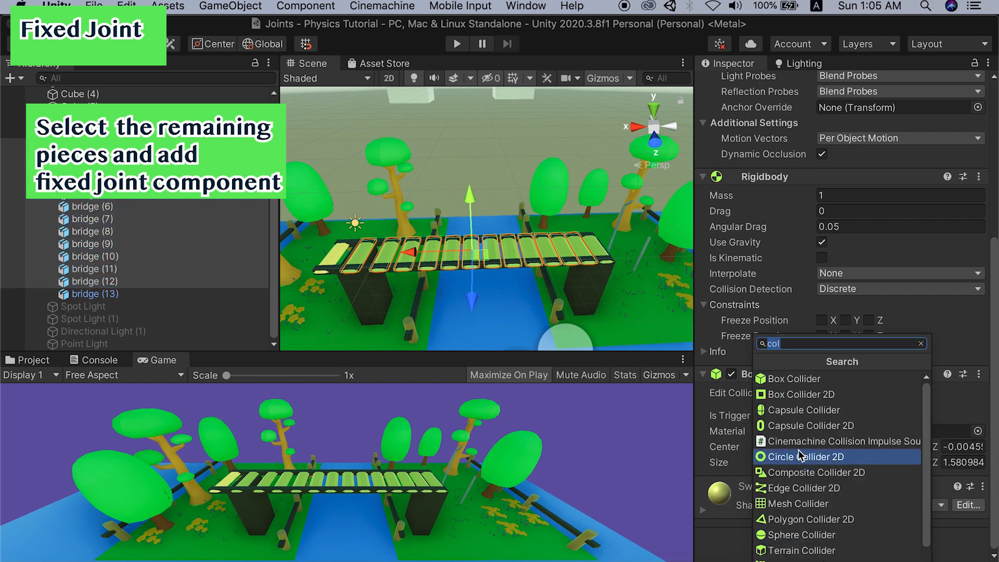
{"action": "type", "text": "fi"}
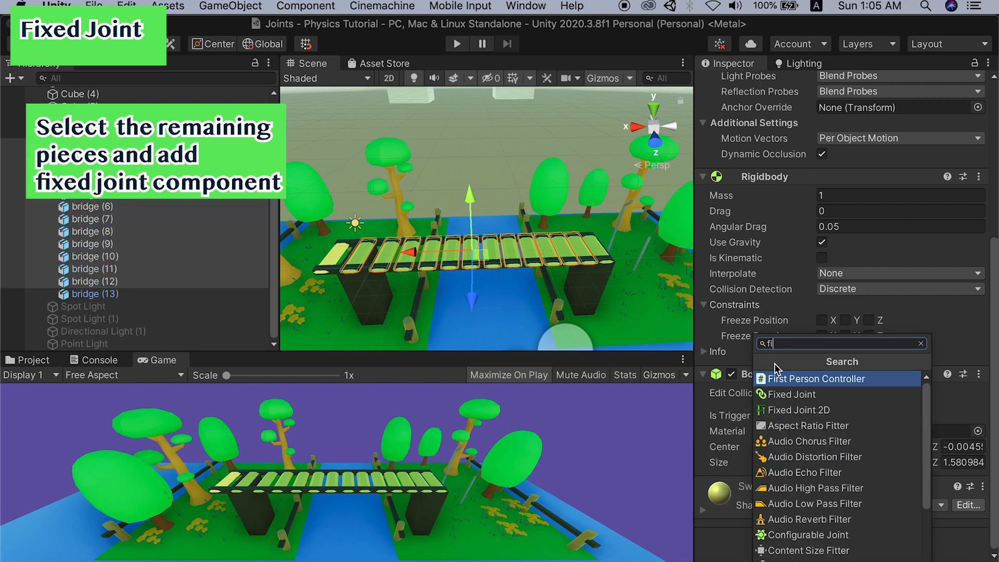
{"action": "left_click", "coordinate": [786, 394]}
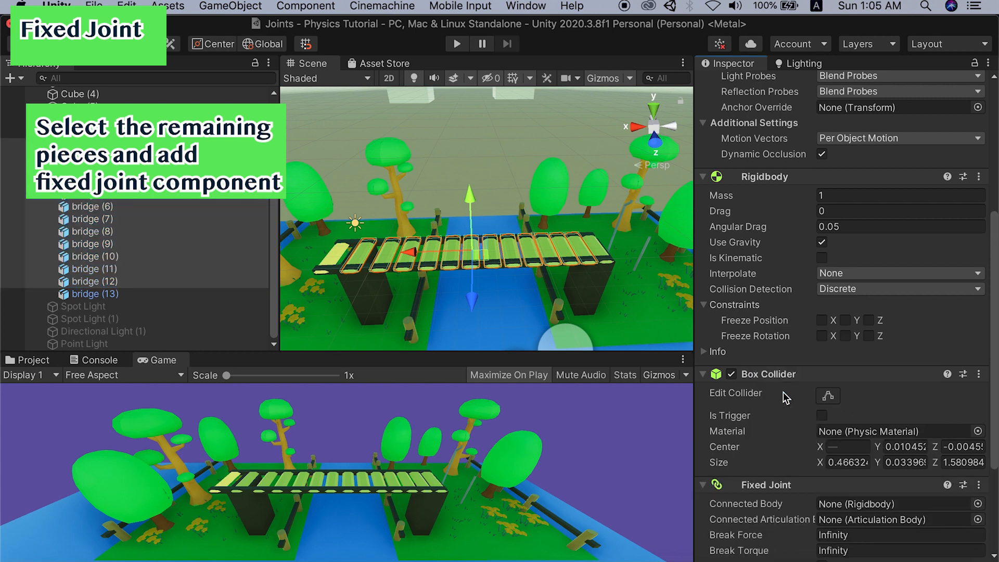
{"action": "scroll", "coordinate": [786, 398], "scroll_direction": "down", "scroll_amount": 5}
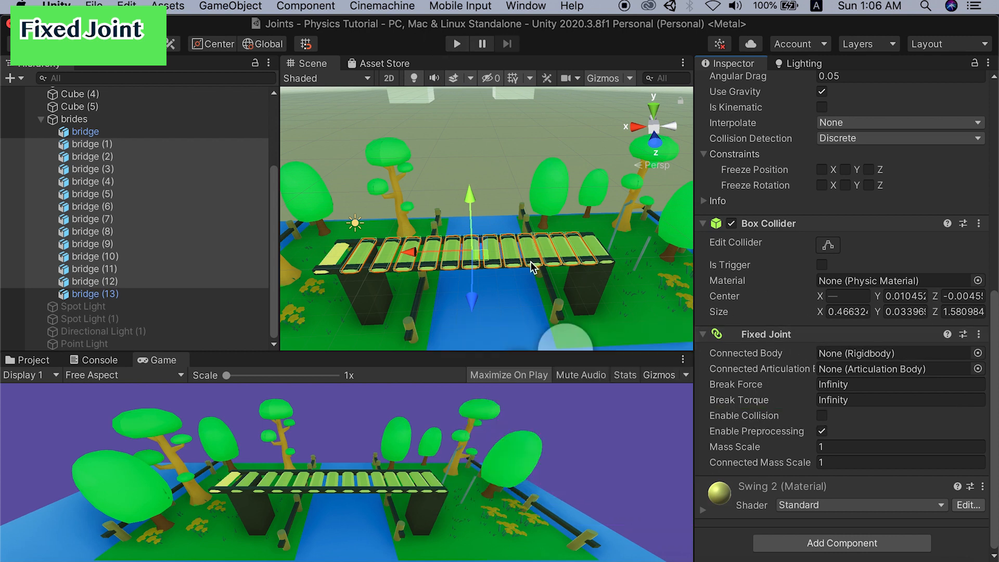
Test-run the scene with the jointed bridge, stop it, and make the Game view slightly taller with Maximize On Play off.
{"action": "left_click", "coordinate": [453, 42]}
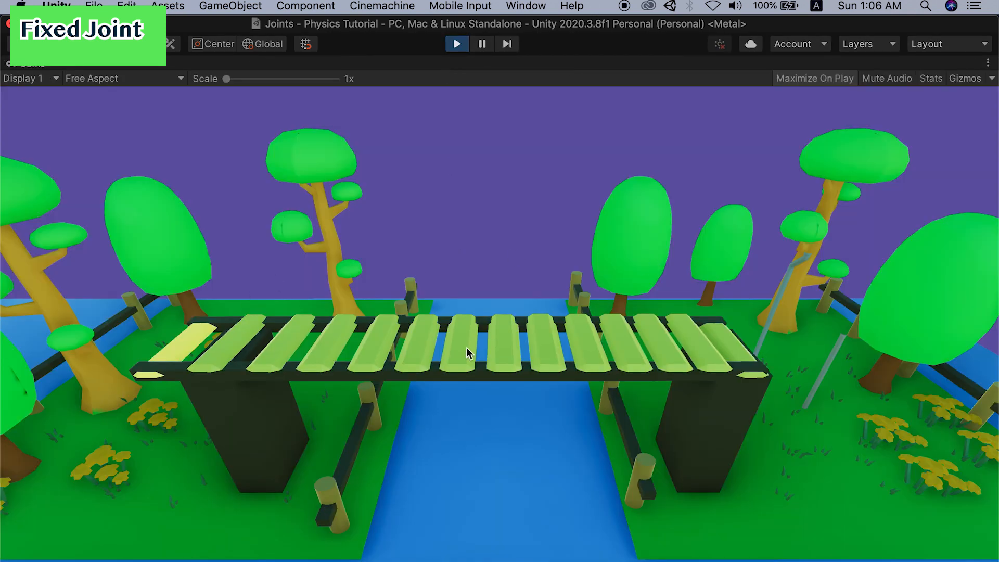
{"action": "left_click", "coordinate": [457, 45]}
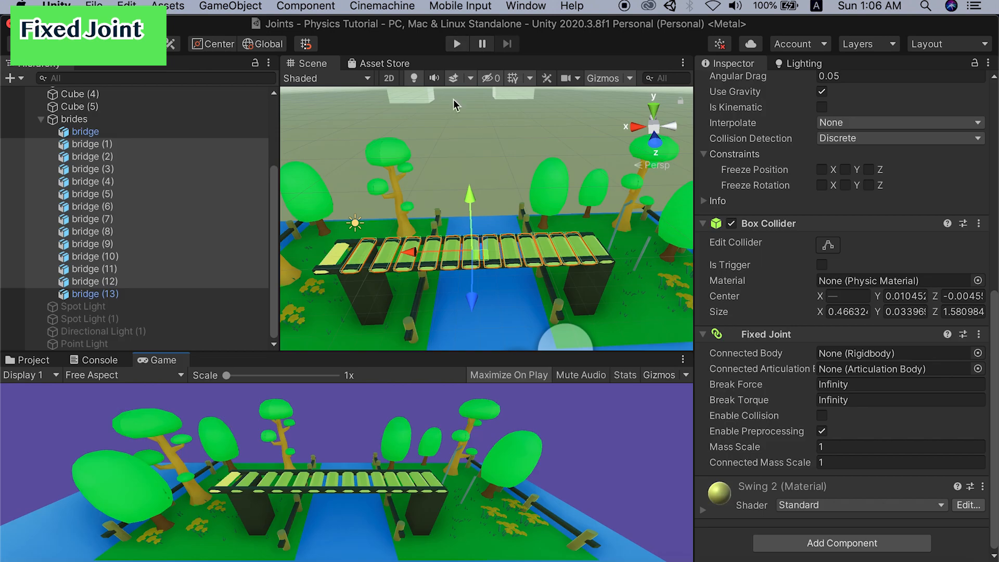
{"action": "left_click_drag", "start_coordinate": [512, 353], "coordinate": [507, 329]}
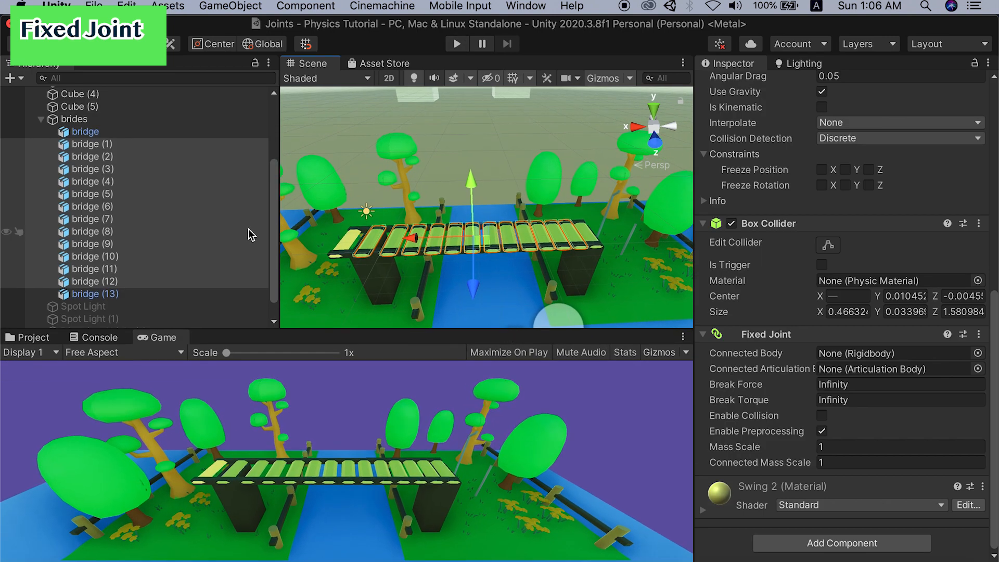
Set the Fixed Joint's Break Force to 100 on bridge (1) through bridge (12).
{"action": "left_click", "coordinate": [856, 384]}
{"action": "type", "text": "100"}
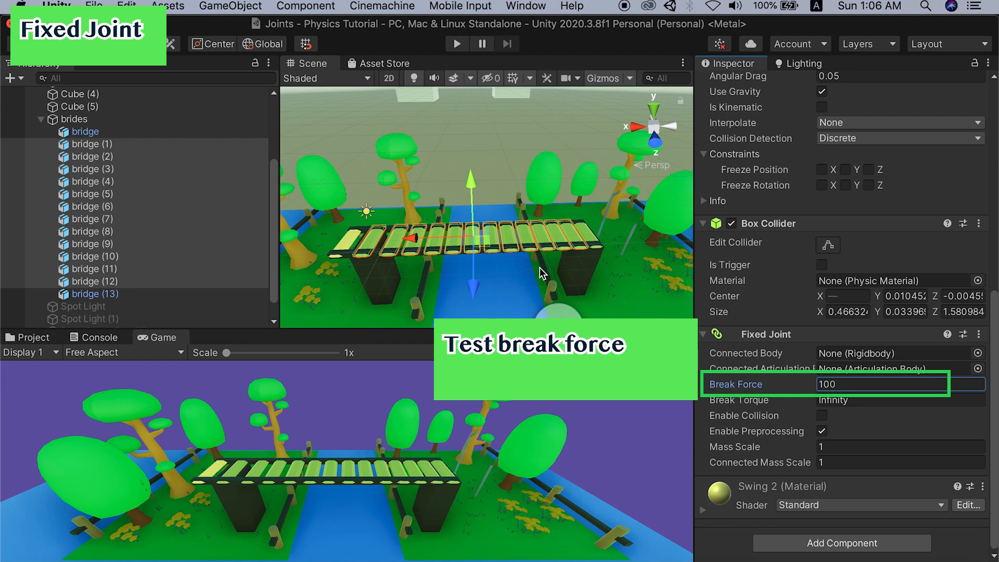
Run the scene with Cube (3), Cube (4) and Cube (5) selected, and turn off Is Kinematic to drop them onto the bridge.
{"action": "scroll", "coordinate": [161, 227], "scroll_direction": "down", "scroll_amount": 2}
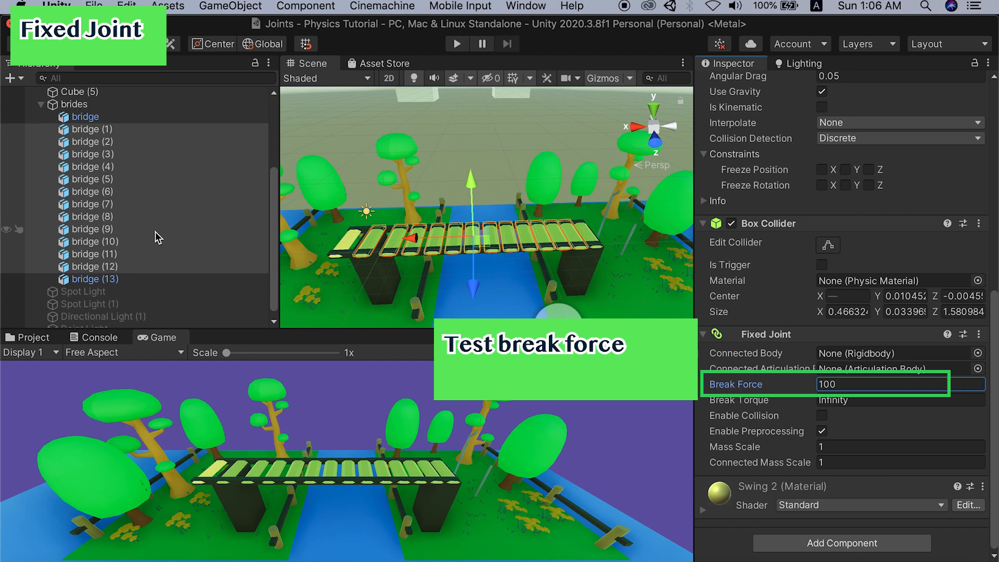
{"action": "scroll", "coordinate": [149, 245], "scroll_direction": "up", "scroll_amount": 3}
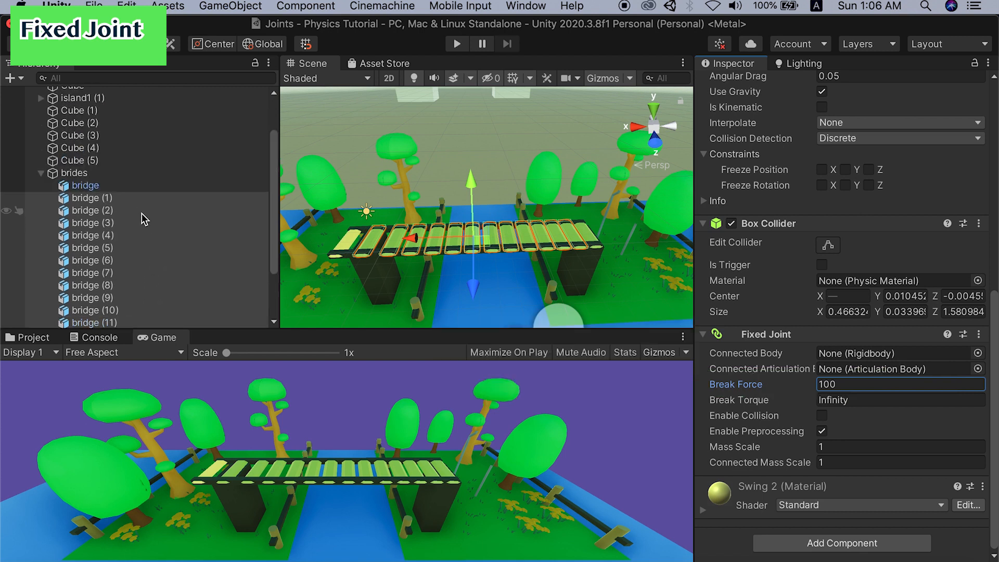
{"action": "left_click", "coordinate": [111, 133]}
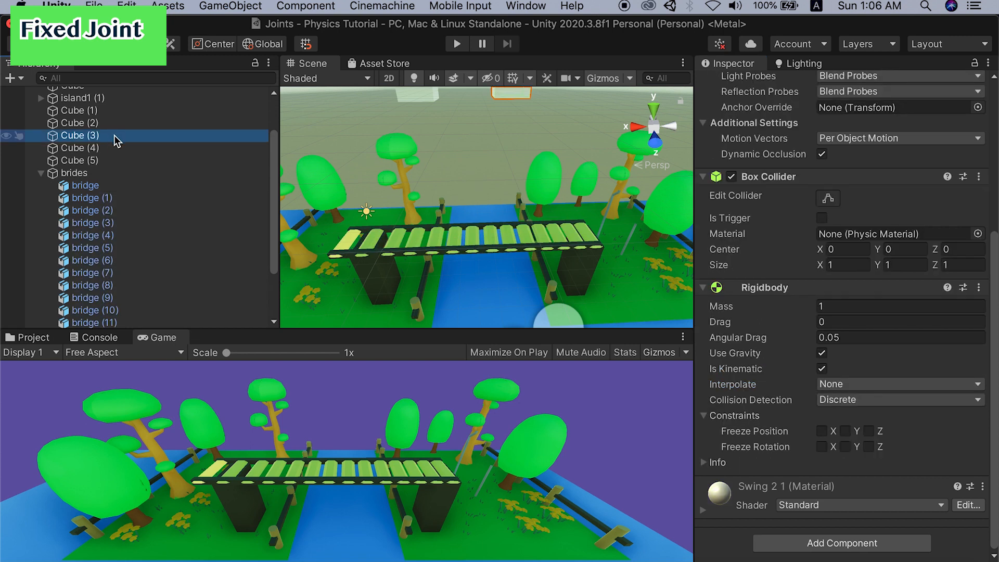
{"action": "left_click", "coordinate": [104, 148], "text": "shift"}
{"action": "left_click", "coordinate": [101, 161], "text": "shift"}
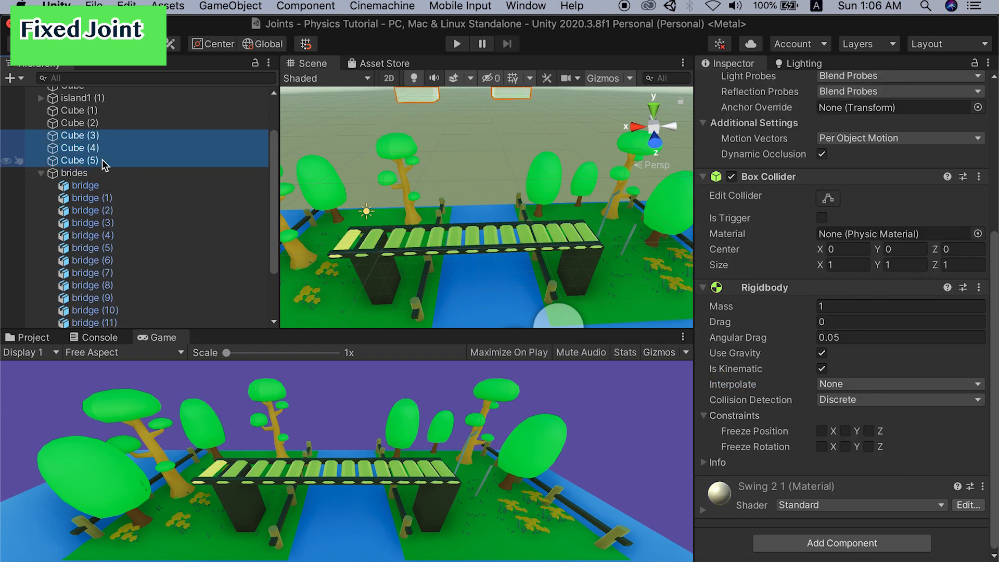
{"action": "left_click", "coordinate": [461, 46]}
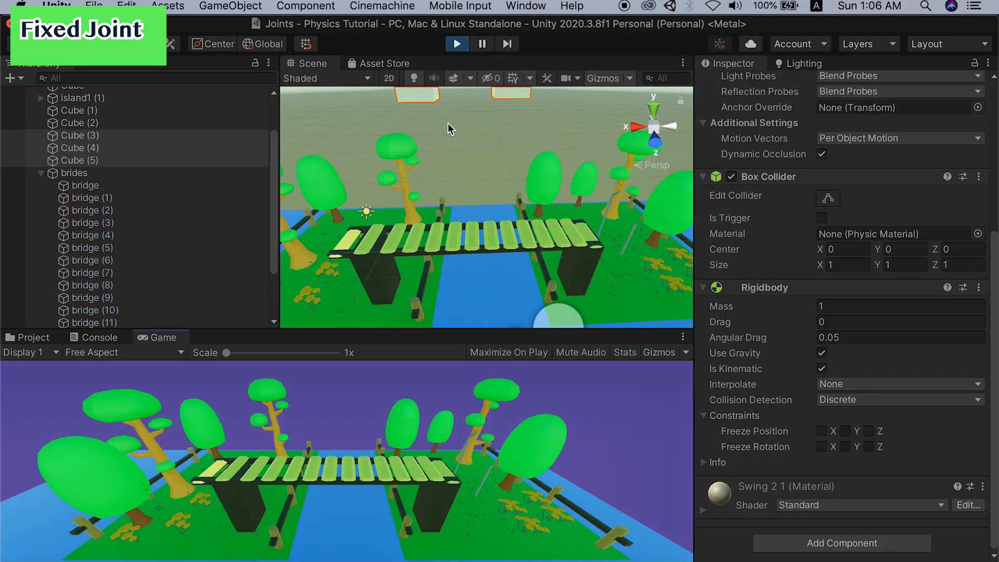
{"action": "scroll", "coordinate": [453, 130], "scroll_direction": "up", "scroll_amount": 2}
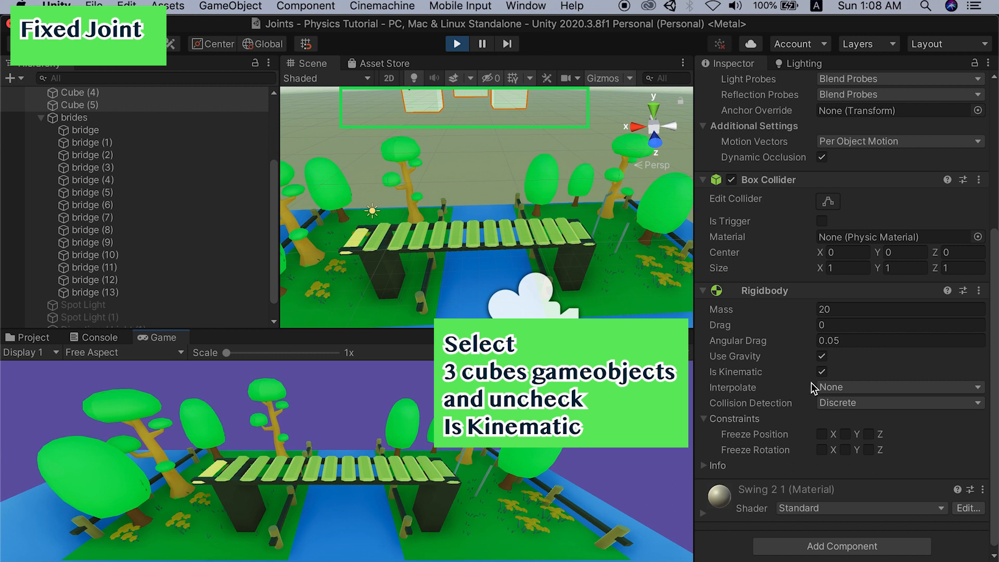
{"action": "left_click", "coordinate": [822, 371]}
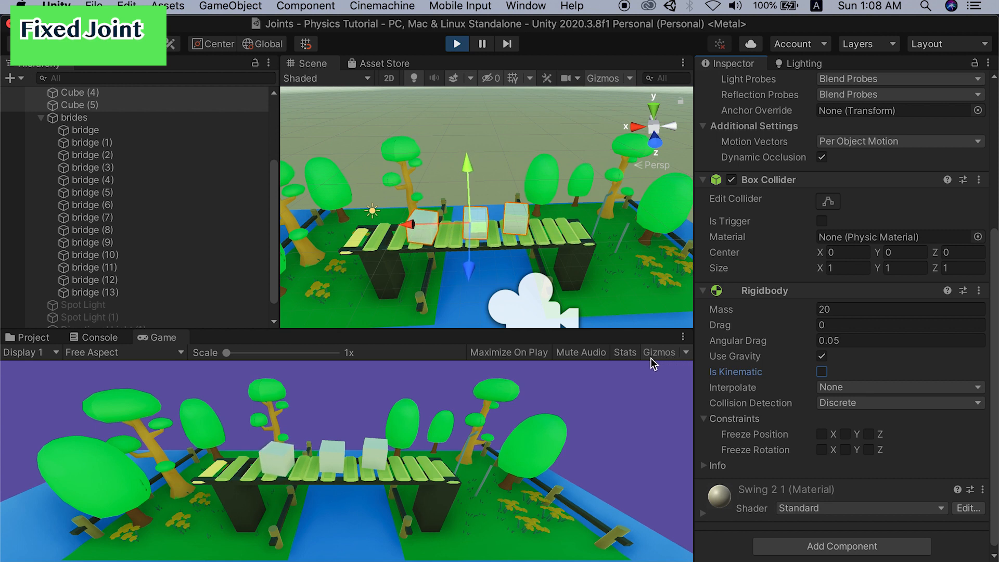
Lift the three cubes above the bridge repeatedly and let them fall to test the joints' break force, ending with the scene stopped.
{"action": "left_click_drag", "start_coordinate": [464, 179], "coordinate": [467, 129]}
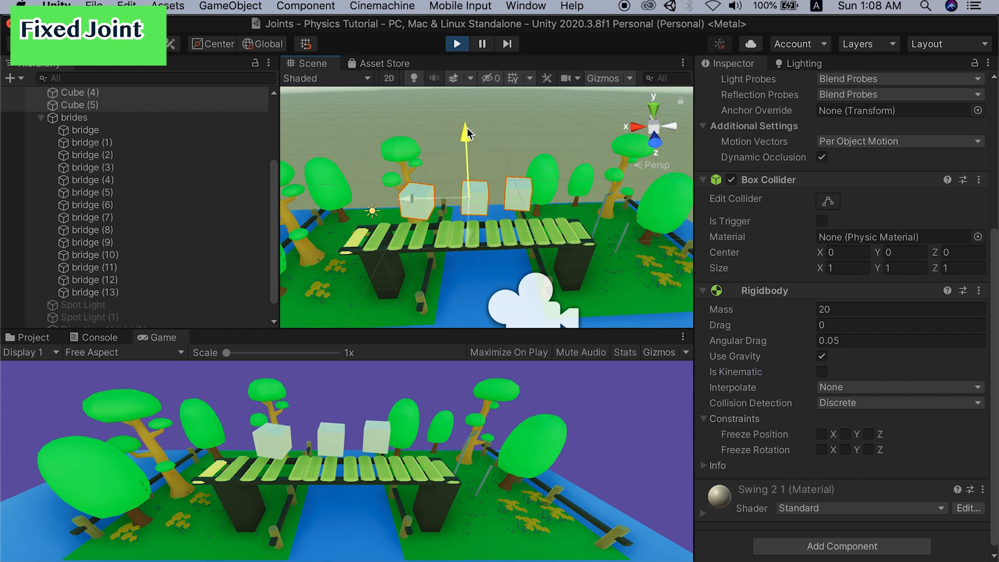
{"action": "left_click_drag", "start_coordinate": [473, 167], "coordinate": [474, 104]}
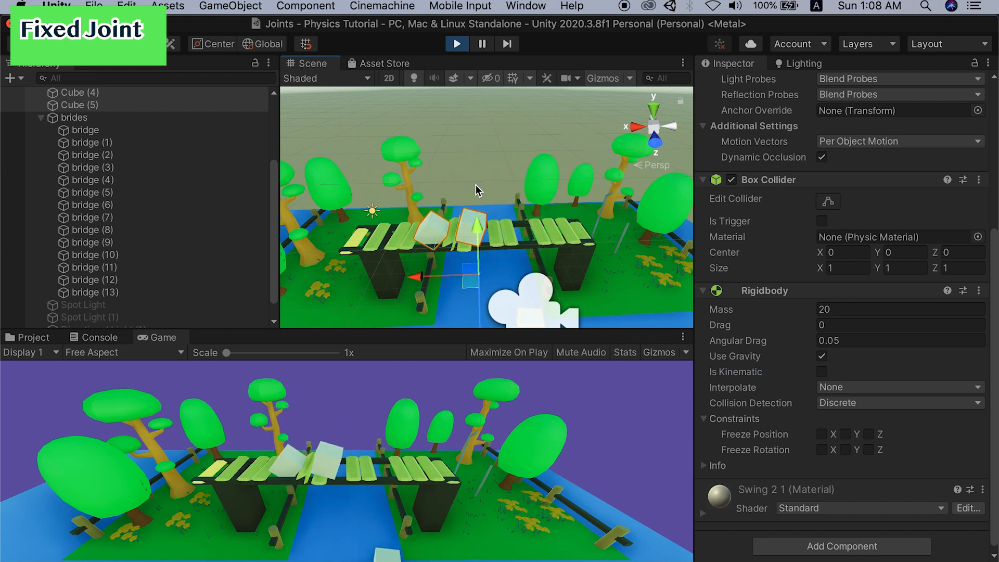
{"action": "left_click_drag", "start_coordinate": [475, 229], "coordinate": [476, 111]}
{"action": "left_click", "coordinate": [477, 155]}
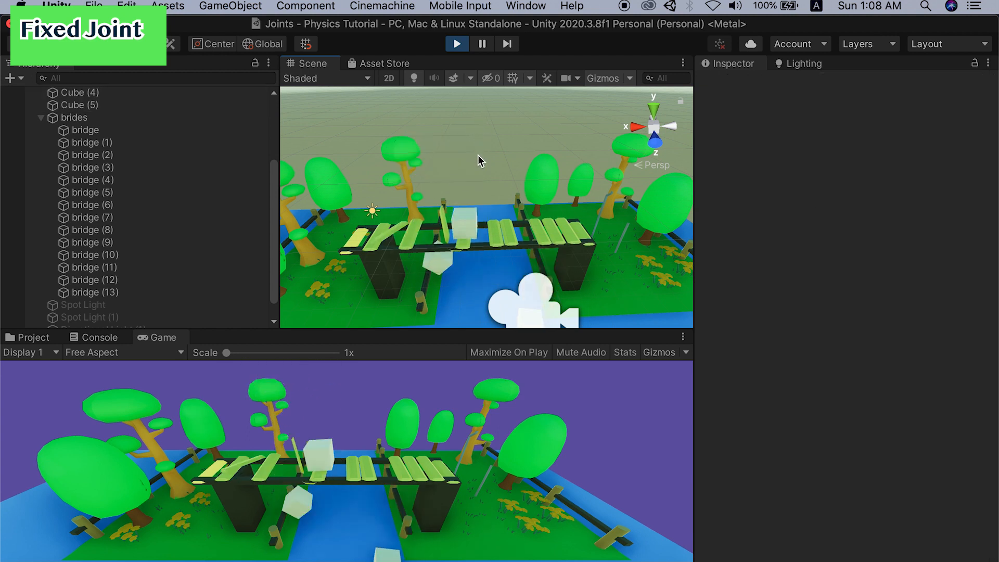
{"action": "left_click", "coordinate": [457, 45]}
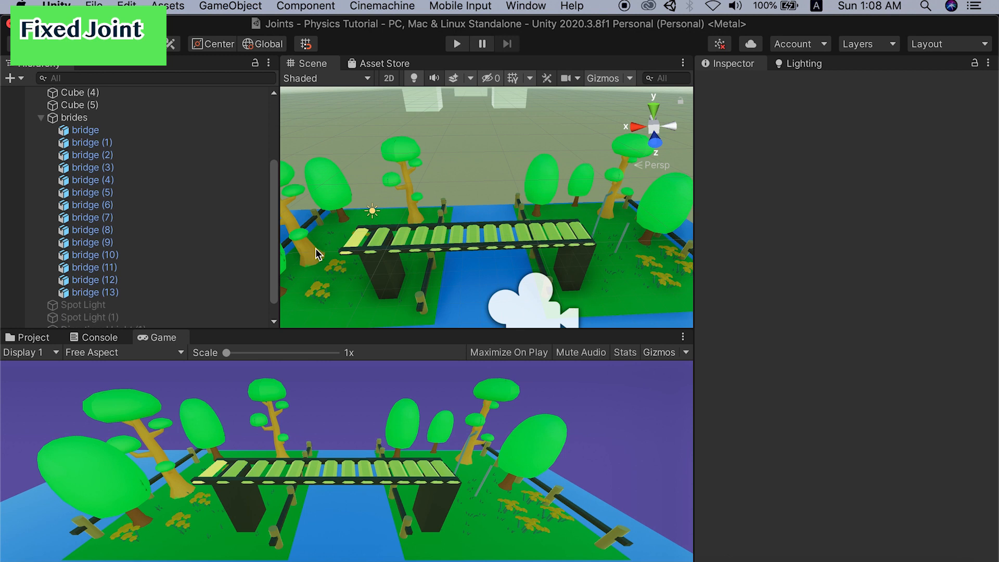
Set the Fixed Joint's Break Force to Infinity on bridge (1) through bridge (12).
{"action": "left_click", "coordinate": [139, 148]}
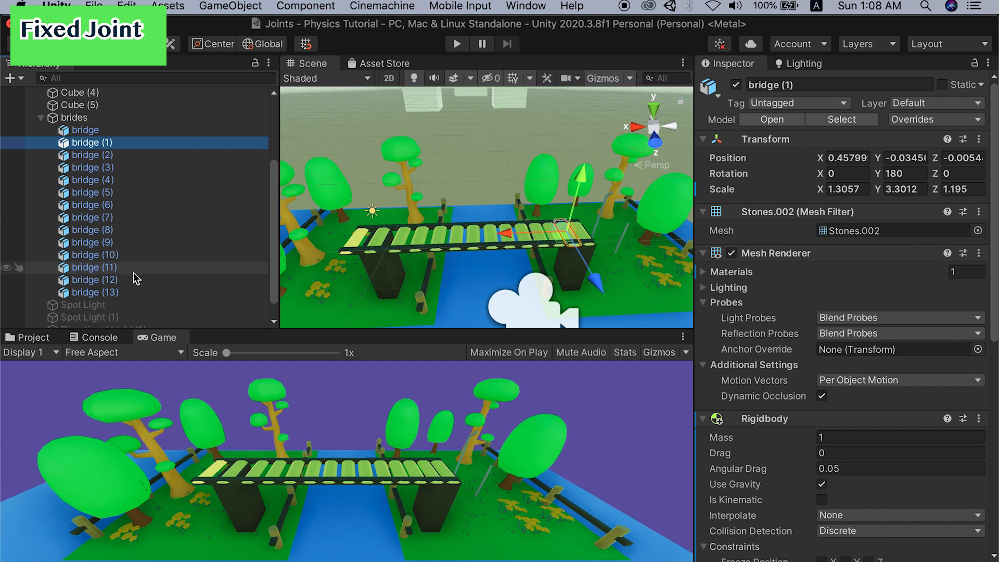
{"action": "left_click", "coordinate": [133, 280], "text": "shift"}
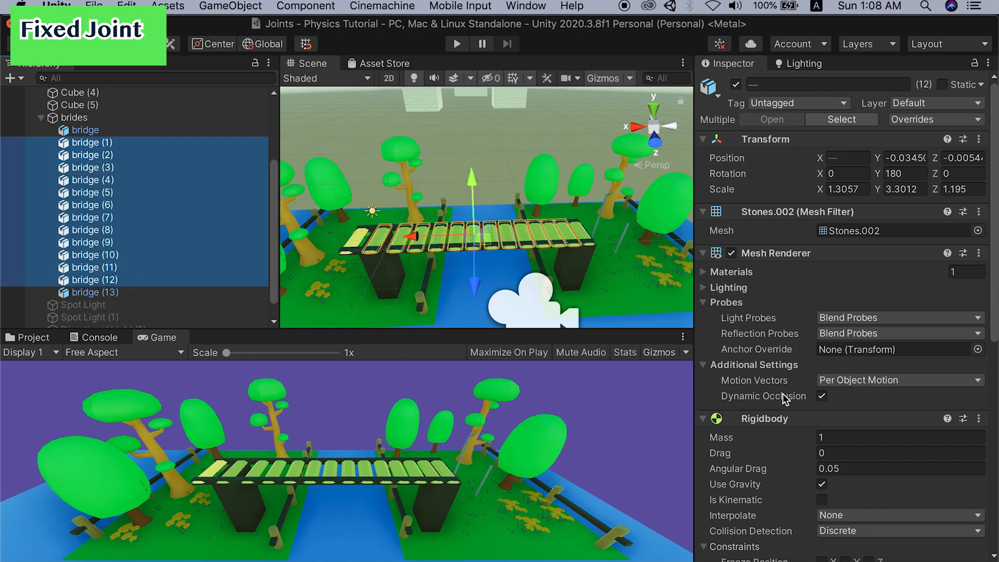
{"action": "scroll", "coordinate": [850, 448], "scroll_direction": "down", "scroll_amount": 8}
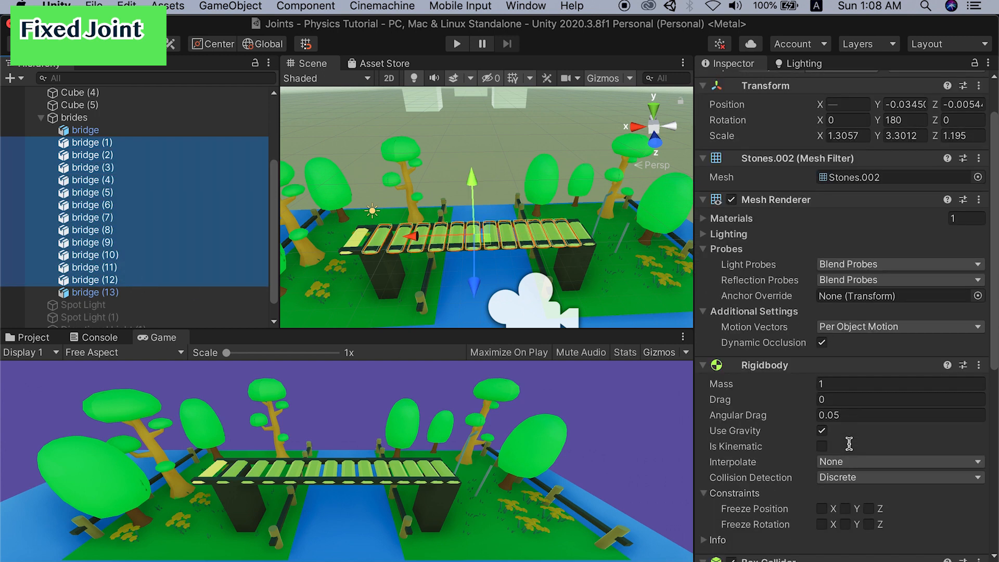
{"action": "scroll", "coordinate": [846, 437], "scroll_direction": "down", "scroll_amount": 2}
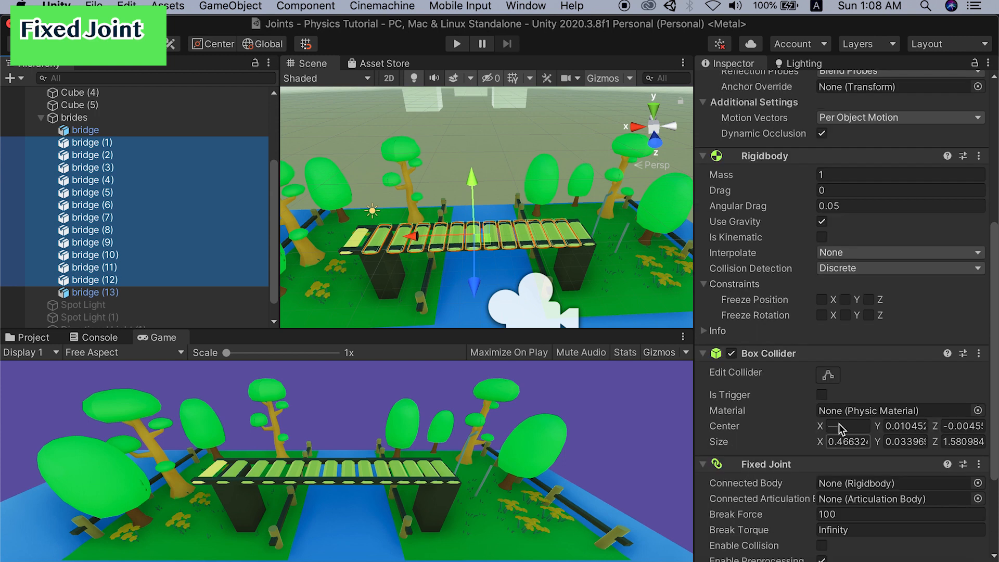
{"action": "scroll", "coordinate": [821, 407], "scroll_direction": "down", "scroll_amount": 5}
{"action": "left_click", "coordinate": [857, 398]}
{"action": "key", "text": "super+c"}
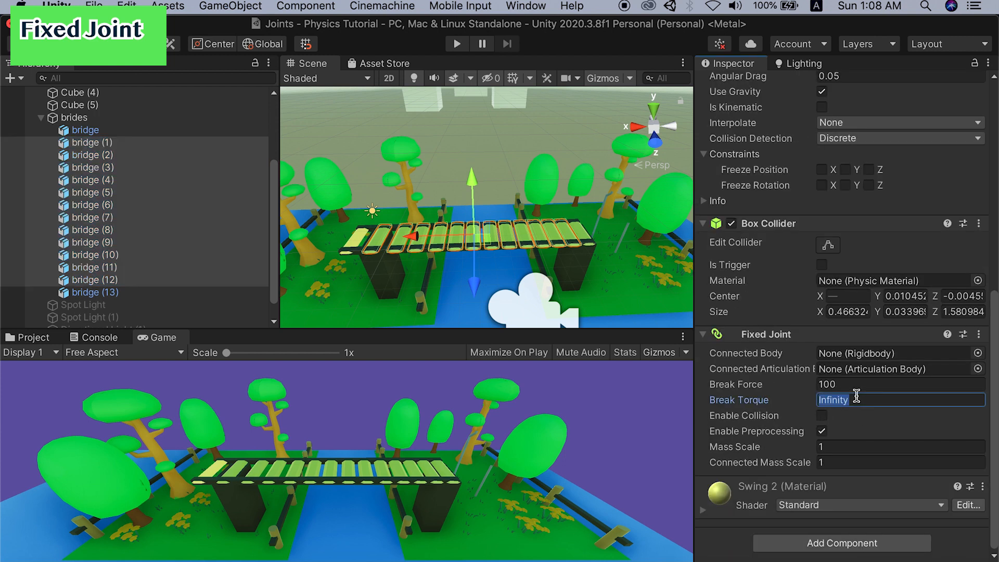
{"action": "left_click", "coordinate": [854, 385]}
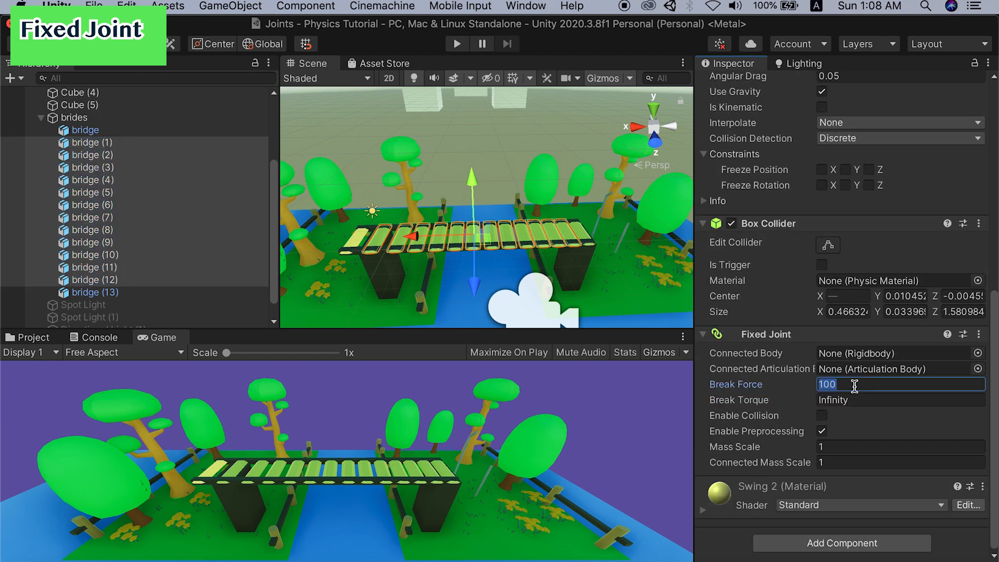
{"action": "key", "text": "super+v"}
Run the scene, turn off Is Kinematic on Cube (3), Cube (4) and Cube (5) to drop them onto the bridge, and stop it.
{"action": "left_click", "coordinate": [457, 44]}
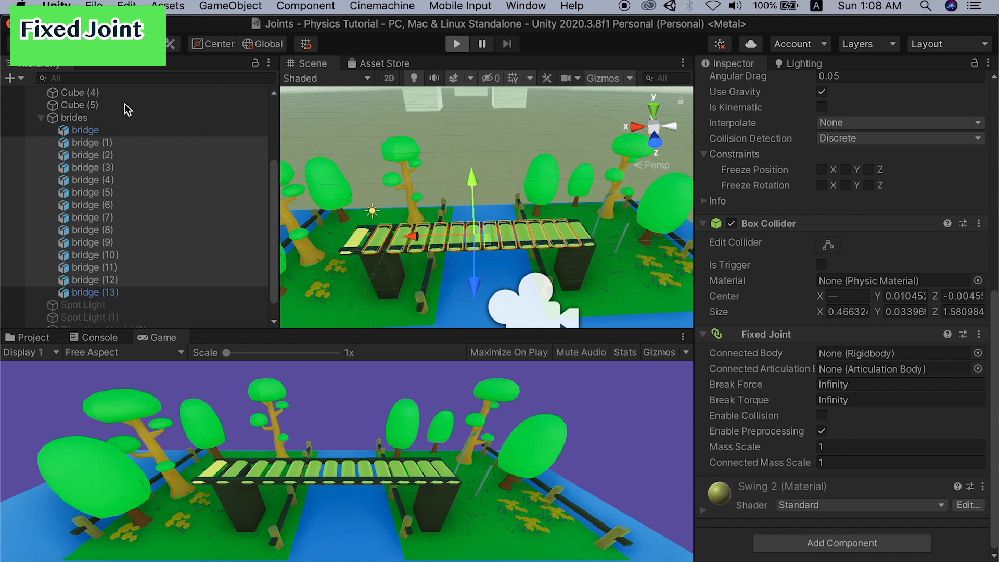
{"action": "left_click", "coordinate": [500, 102]}
{"action": "left_click", "coordinate": [483, 99]}
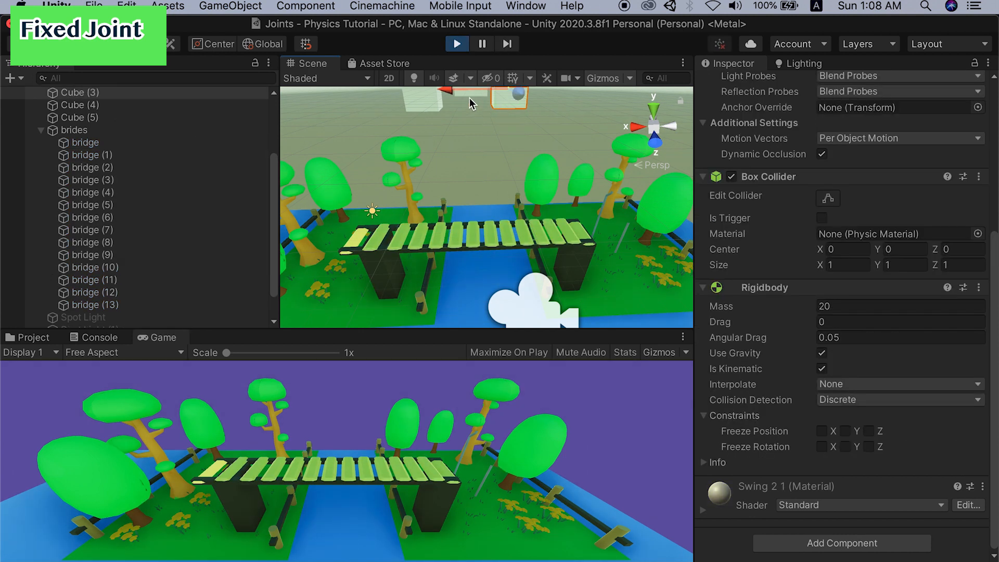
{"action": "left_click", "coordinate": [465, 95], "text": "shift"}
{"action": "left_click", "coordinate": [417, 105], "text": "shift"}
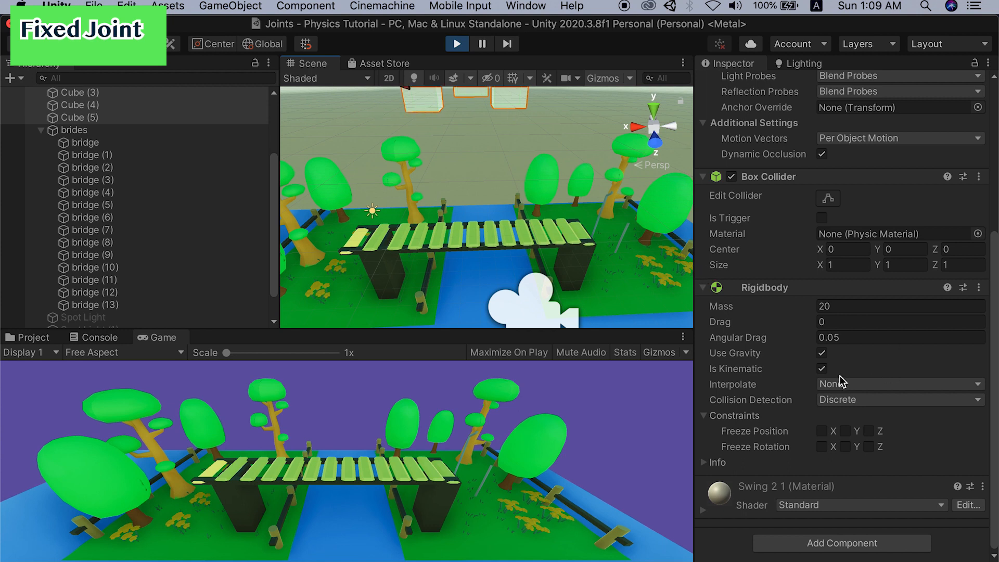
{"action": "left_click", "coordinate": [822, 368]}
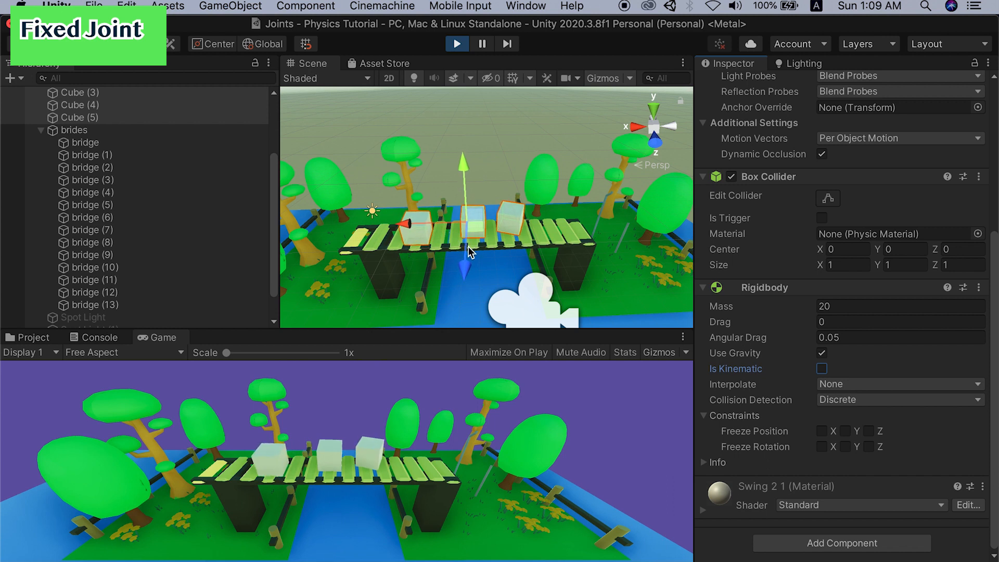
{"action": "left_click", "coordinate": [453, 45]}
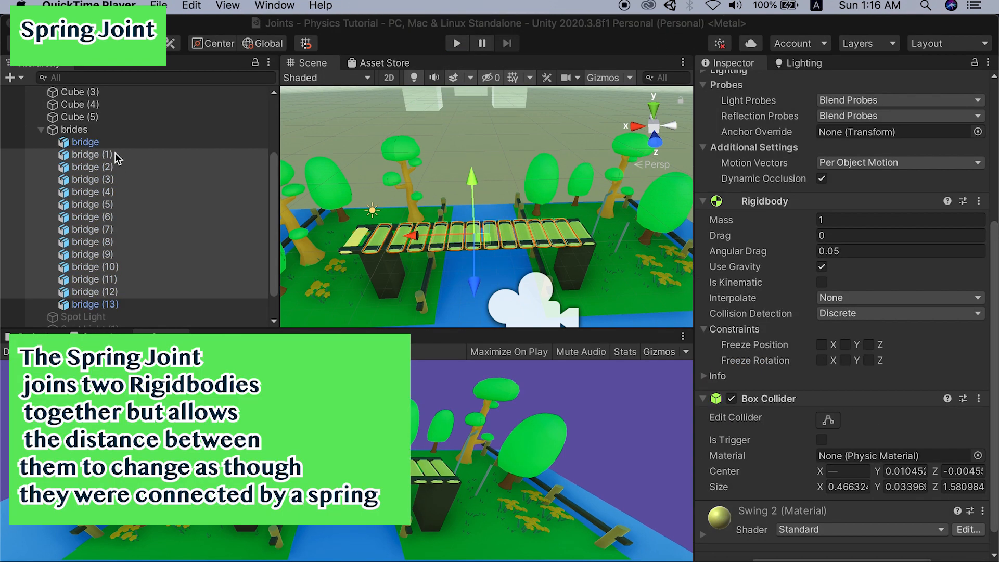
Add a Spring Joint component to bridge (1) through bridge (12).
{"action": "left_click", "coordinate": [116, 155]}
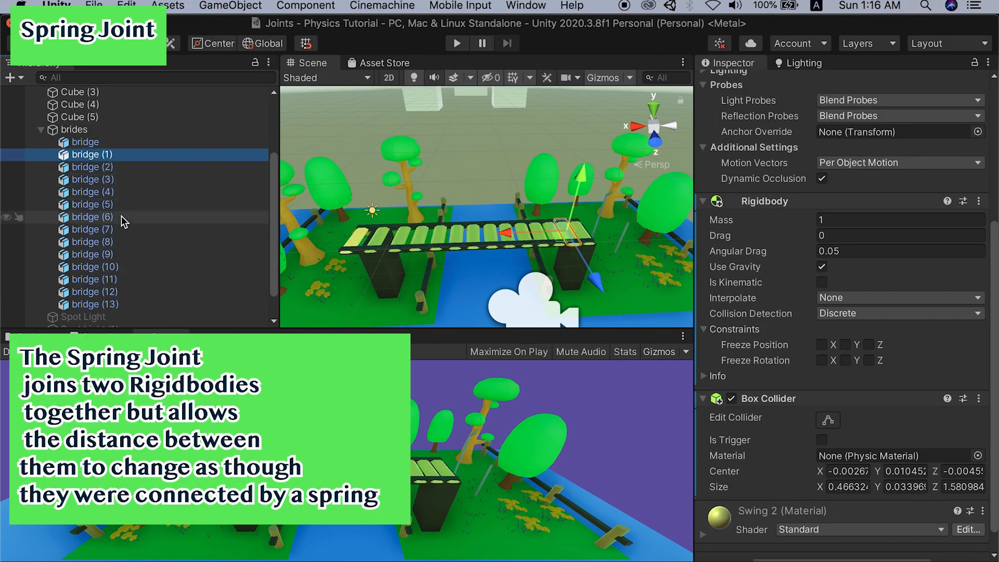
{"action": "left_click", "coordinate": [125, 290], "text": "shift"}
{"action": "left_click", "coordinate": [125, 304], "text": "shift"}
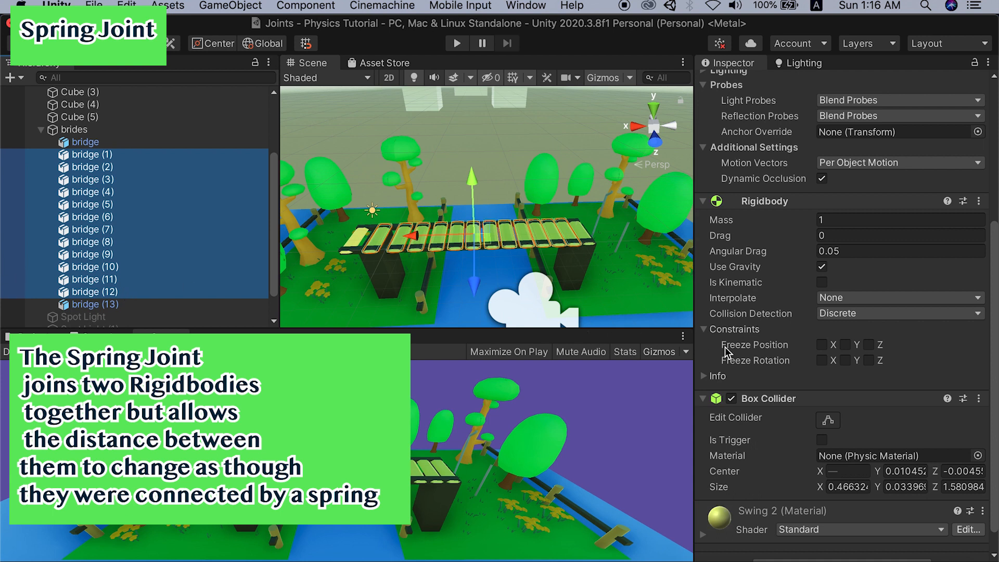
{"action": "scroll", "coordinate": [776, 338], "scroll_direction": "down", "scroll_amount": 1}
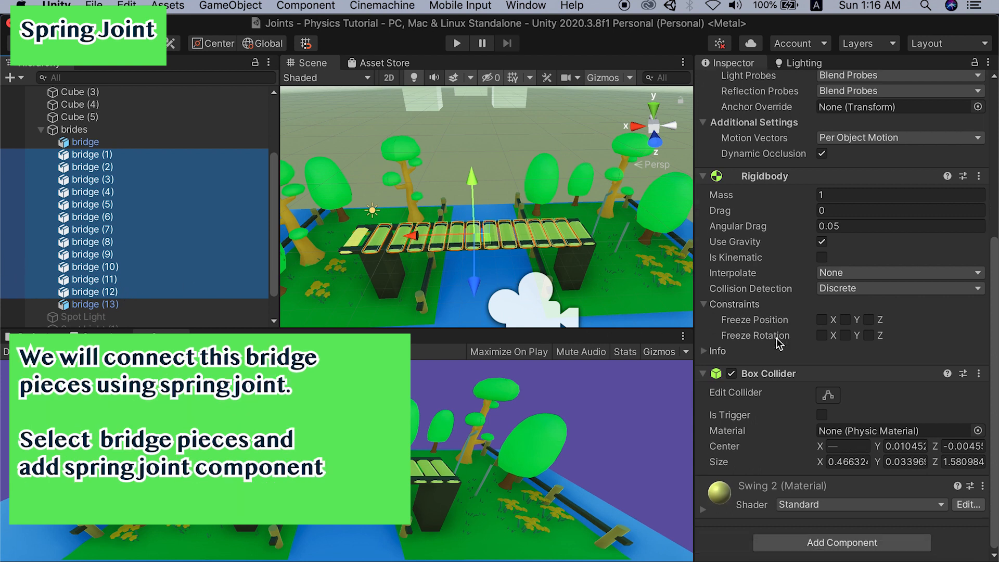
{"action": "left_click", "coordinate": [810, 543]}
{"action": "type", "text": "spr"}
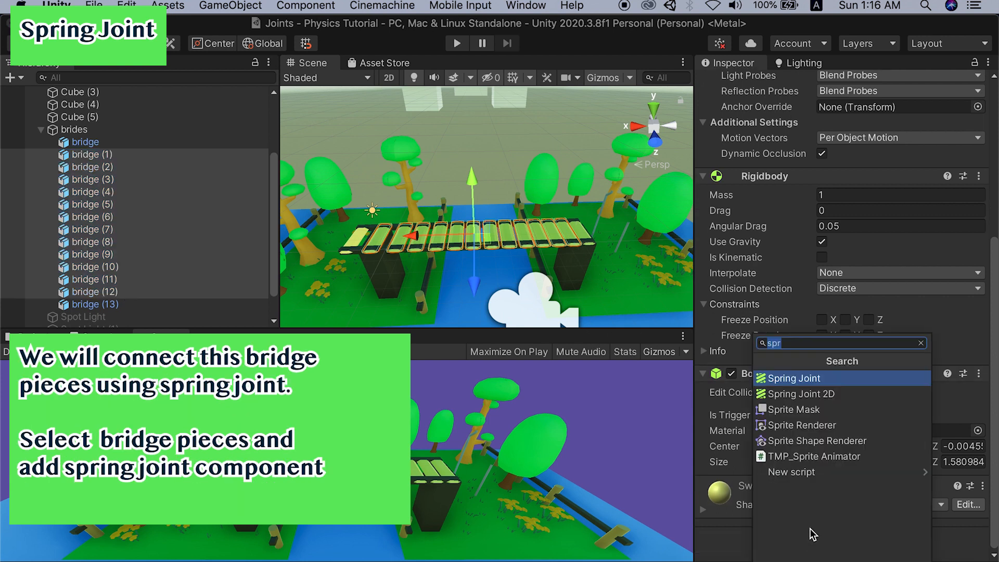
{"action": "left_click", "coordinate": [801, 383]}
Set the Spring Joint's Connected Body to the bridge side Cube (3), and test-run the scene.
{"action": "scroll", "coordinate": [782, 357], "scroll_direction": "down", "scroll_amount": 5}
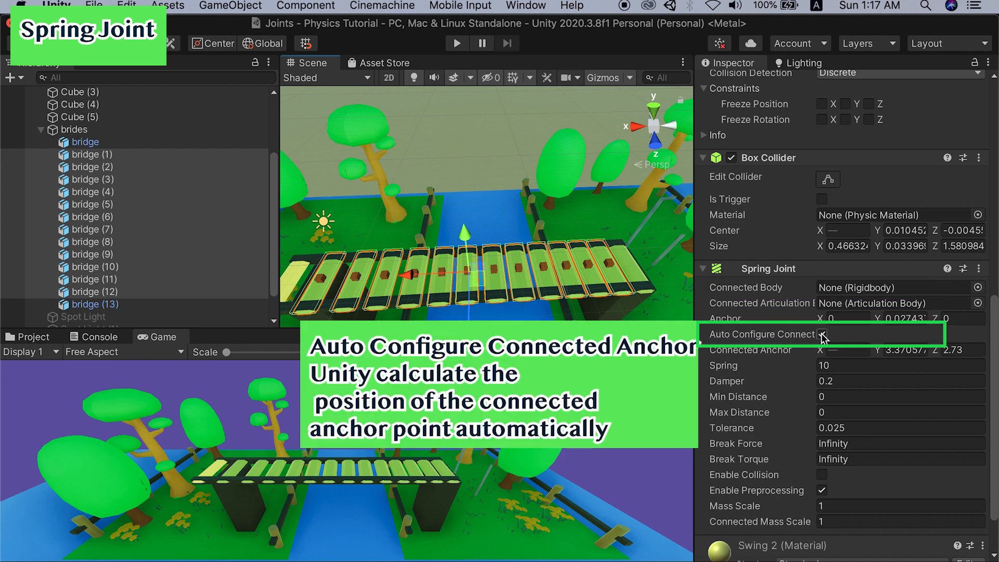
{"action": "scroll", "coordinate": [835, 354], "scroll_direction": "down", "scroll_amount": 2}
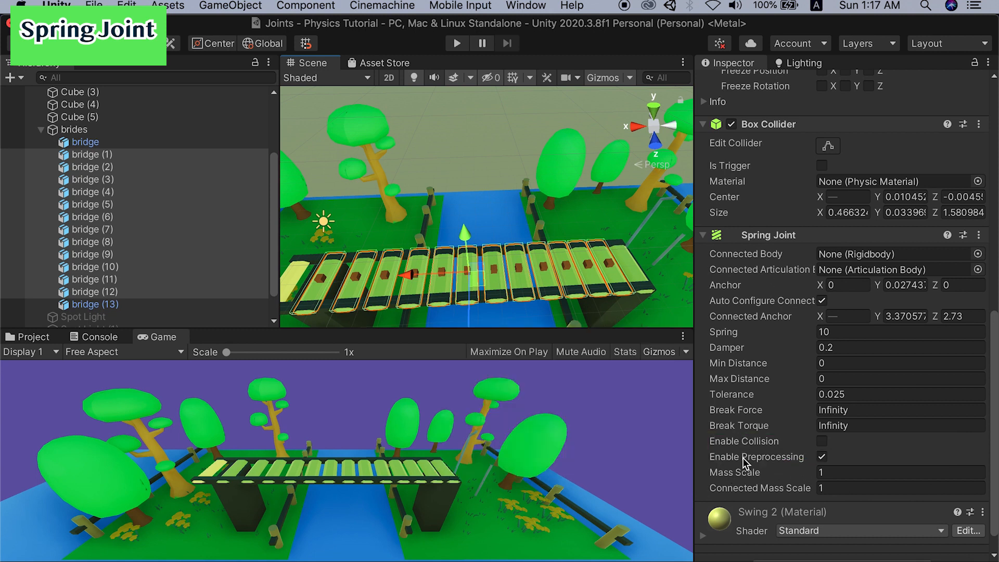
{"action": "left_click_drag", "start_coordinate": [112, 126], "coordinate": [847, 230]}
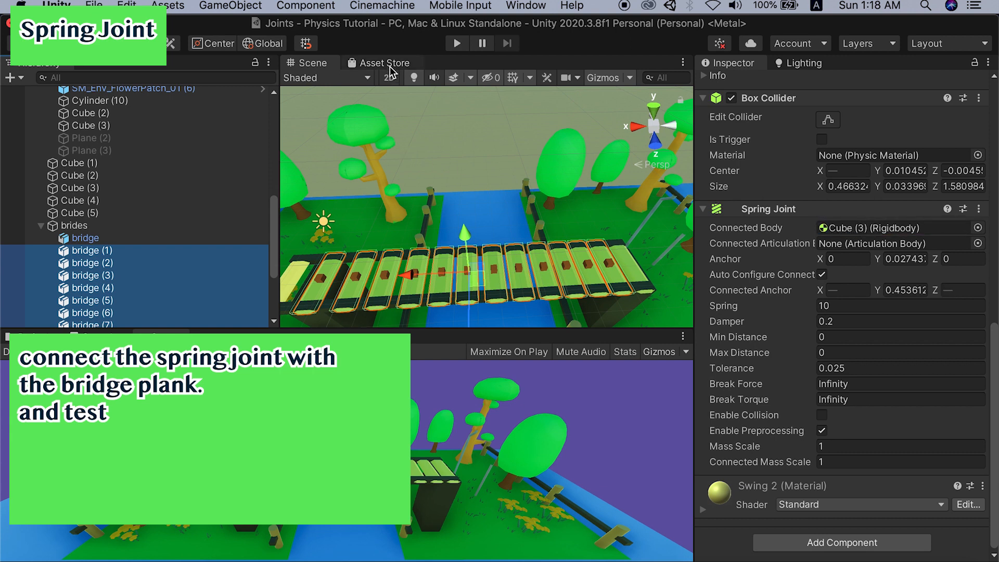
{"action": "left_click", "coordinate": [456, 43]}
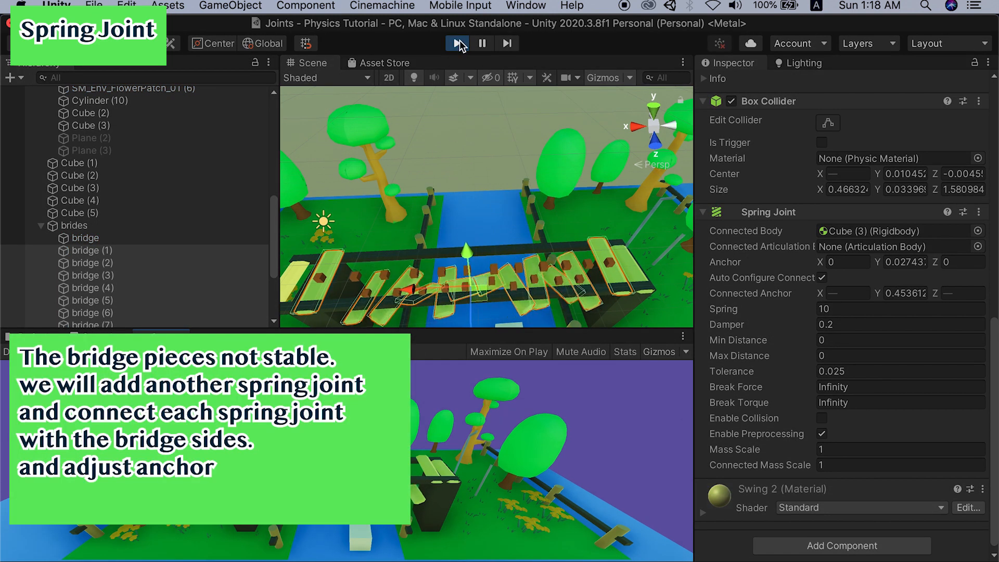
{"action": "left_click", "coordinate": [458, 43]}
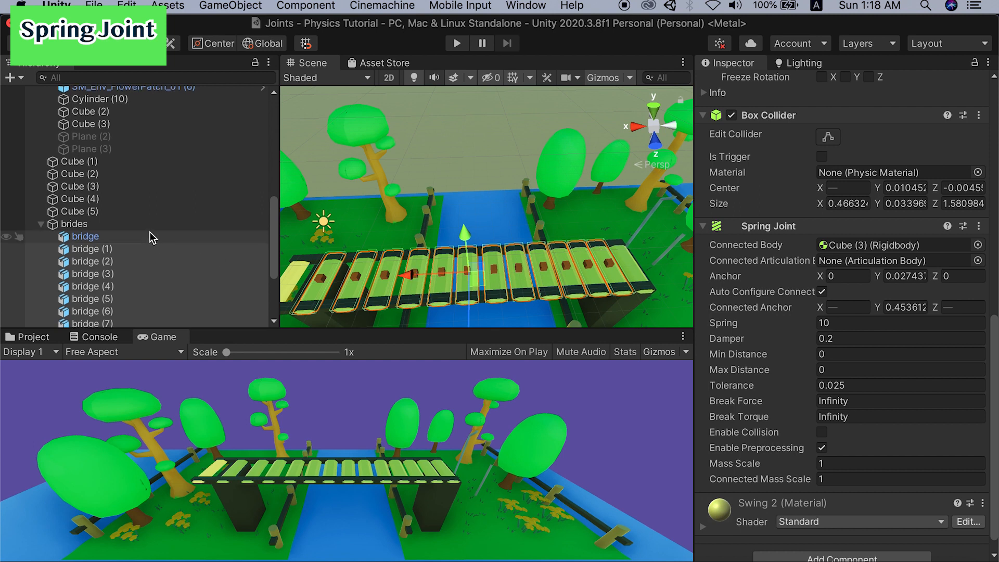
Add a second Spring Joint component to bridge (1) through bridge (12).
{"action": "scroll", "coordinate": [149, 234], "scroll_direction": "down", "scroll_amount": 1}
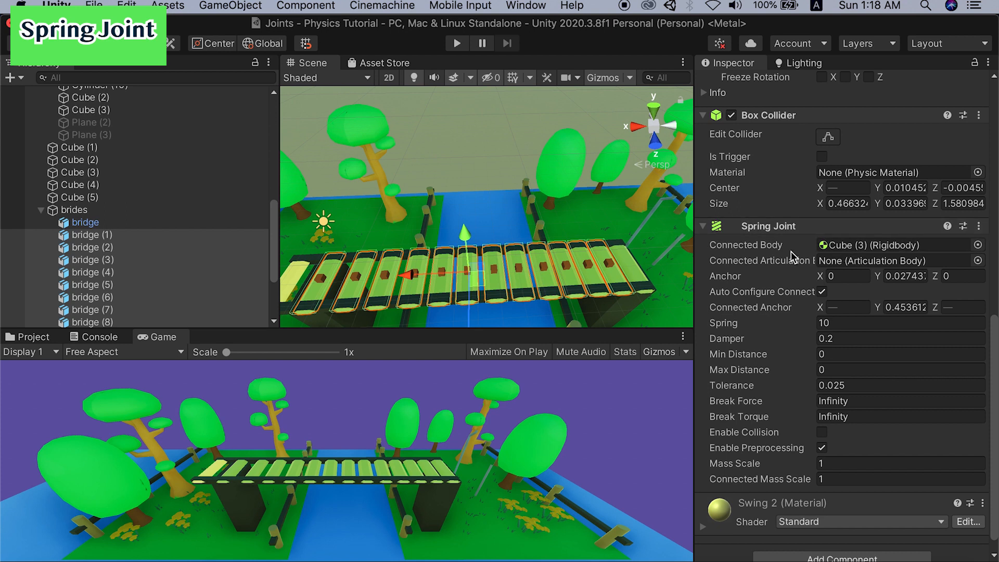
{"action": "left_click", "coordinate": [82, 242]}
{"action": "scroll", "coordinate": [94, 250], "scroll_direction": "down", "scroll_amount": 5}
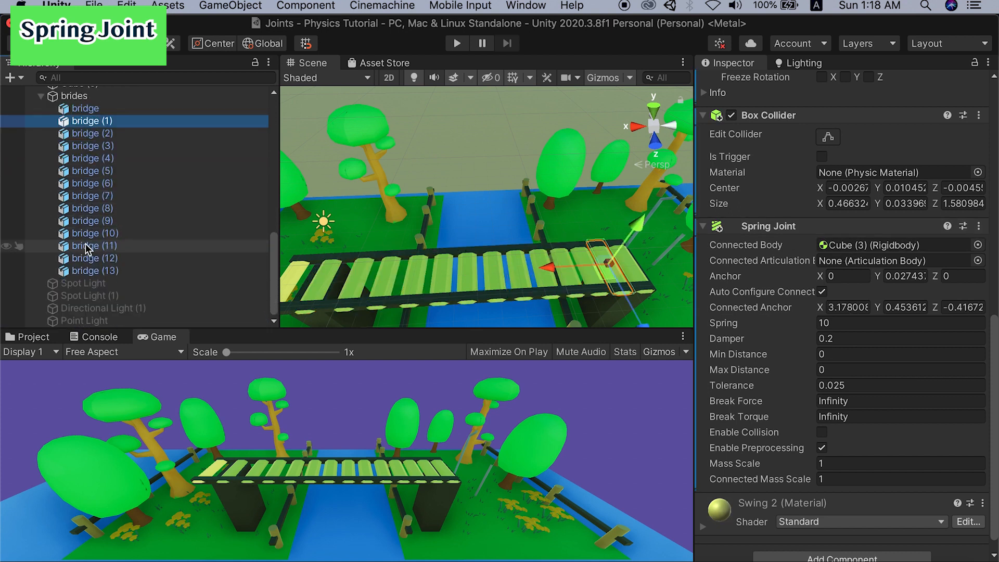
{"action": "left_click", "coordinate": [108, 258], "text": "shift"}
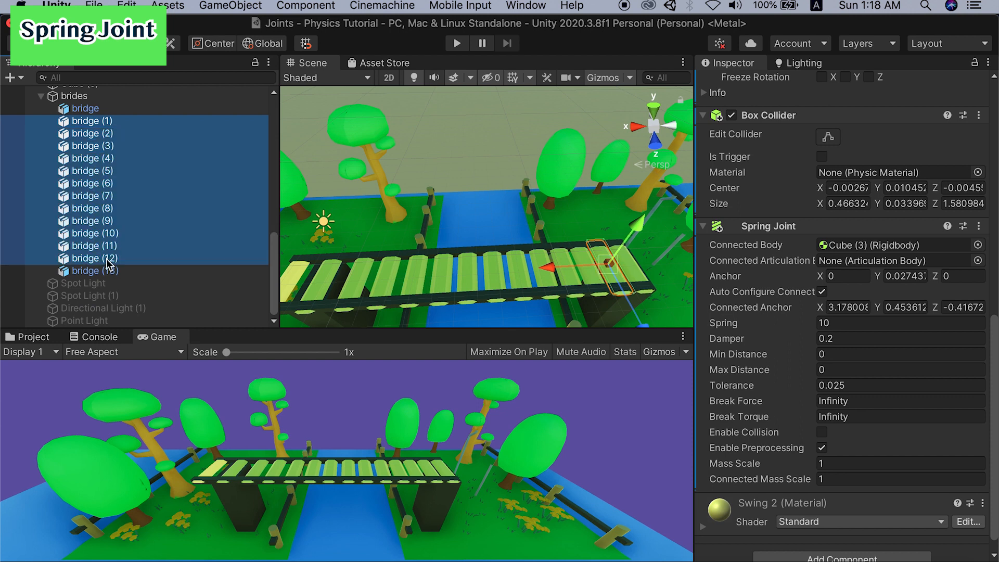
{"action": "scroll", "coordinate": [744, 434], "scroll_direction": "down", "scroll_amount": 1}
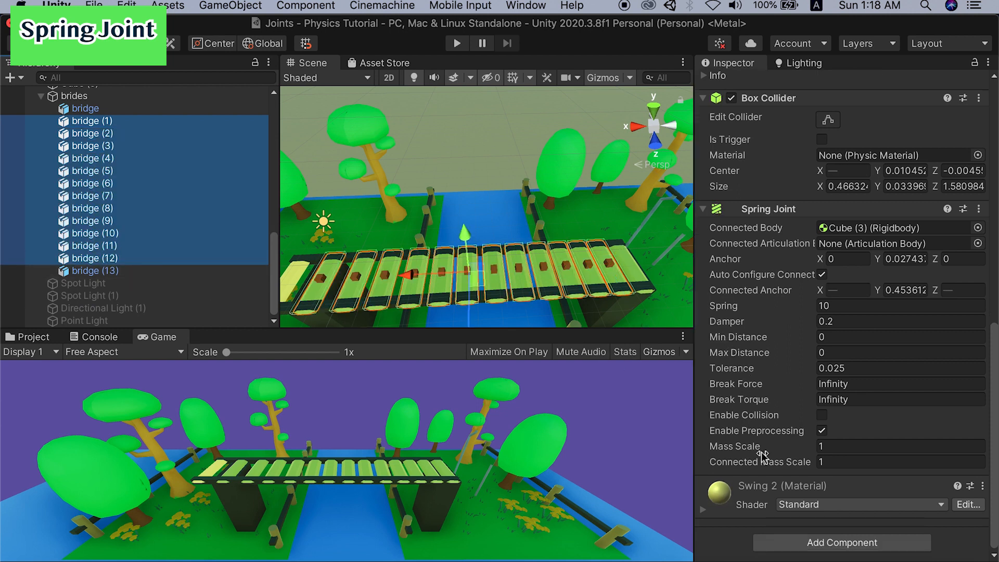
{"action": "left_click", "coordinate": [834, 554]}
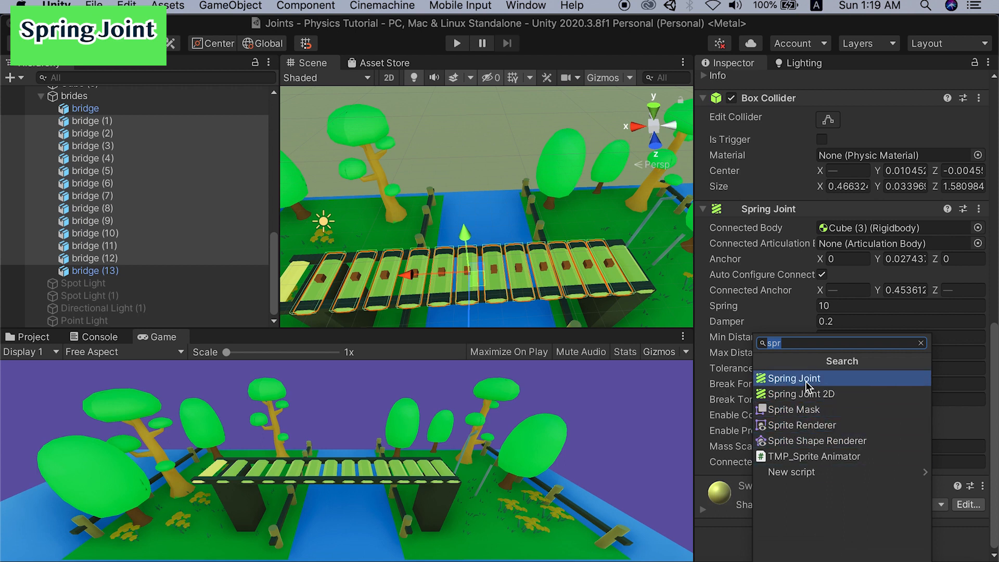
{"action": "left_click", "coordinate": [805, 385]}
Set the second Spring Joint's Connected Body to the other bridge side, Cube (2), and test-run the scene.
{"action": "scroll", "coordinate": [95, 179], "scroll_direction": "up", "scroll_amount": 1}
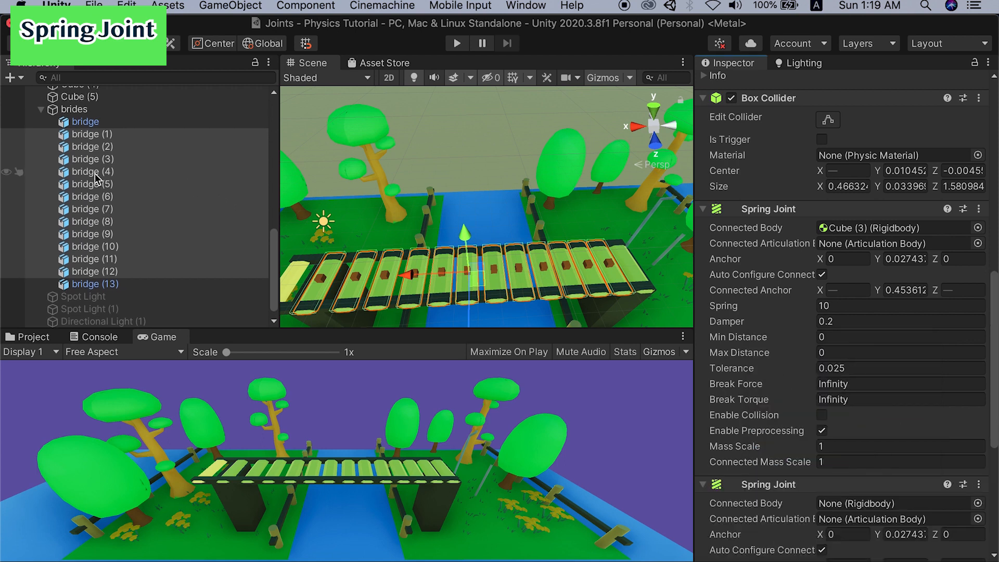
{"action": "scroll", "coordinate": [99, 172], "scroll_direction": "up", "scroll_amount": 4}
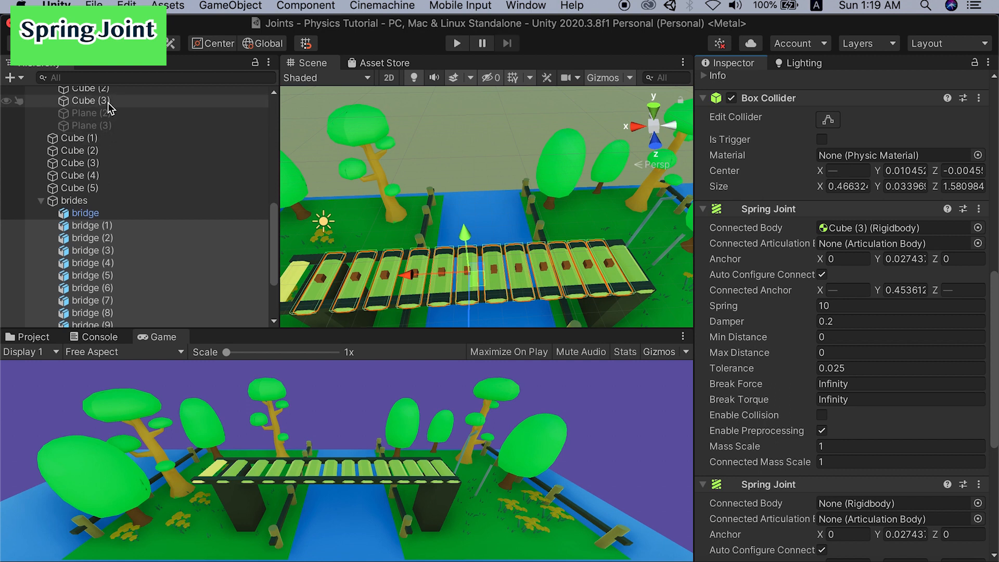
{"action": "scroll", "coordinate": [109, 107], "scroll_direction": "up", "scroll_amount": 1}
{"action": "left_click_drag", "start_coordinate": [95, 99], "coordinate": [853, 504]}
{"action": "left_click_drag", "start_coordinate": [107, 99], "coordinate": [840, 502]}
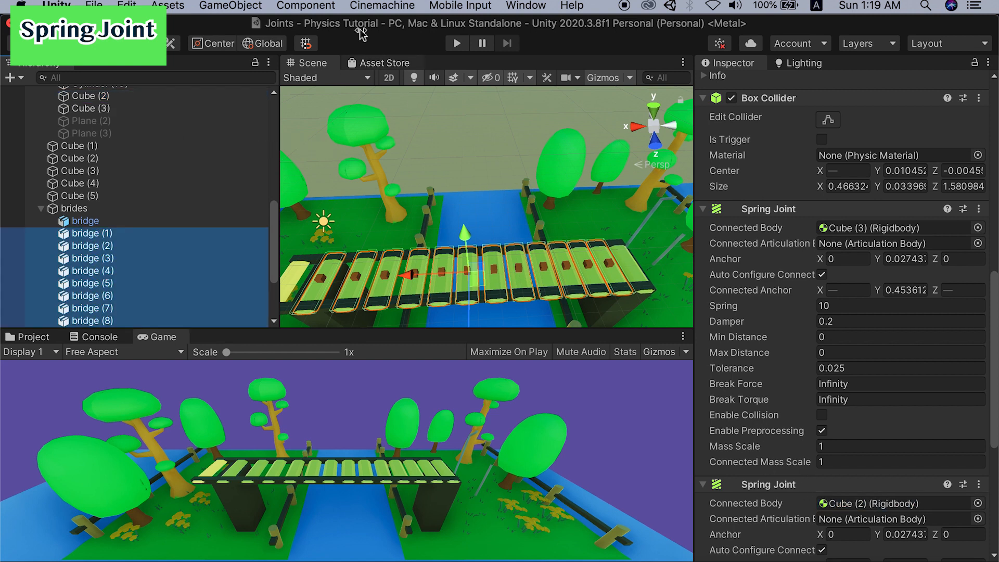
{"action": "left_click", "coordinate": [456, 44]}
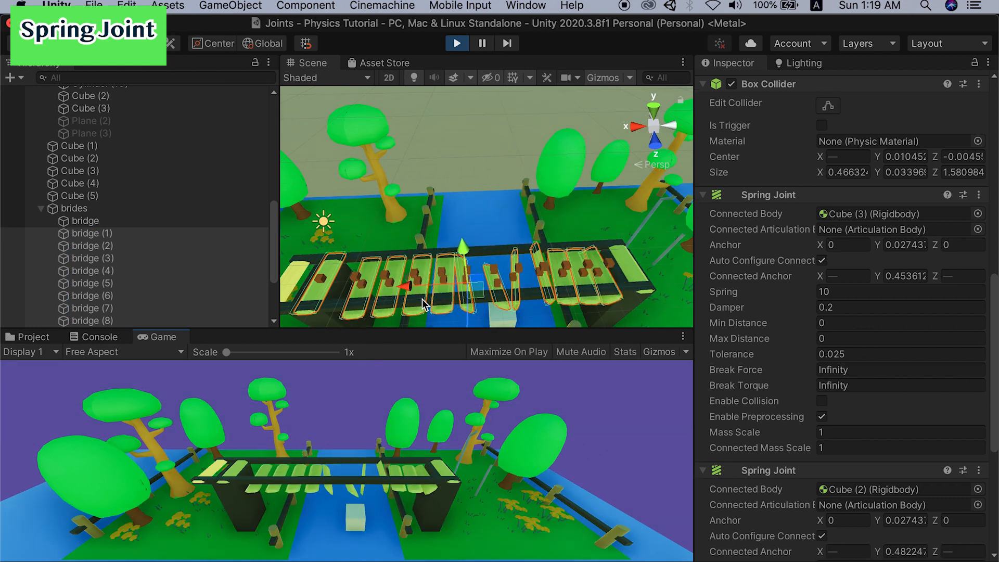
{"action": "left_click", "coordinate": [455, 43]}
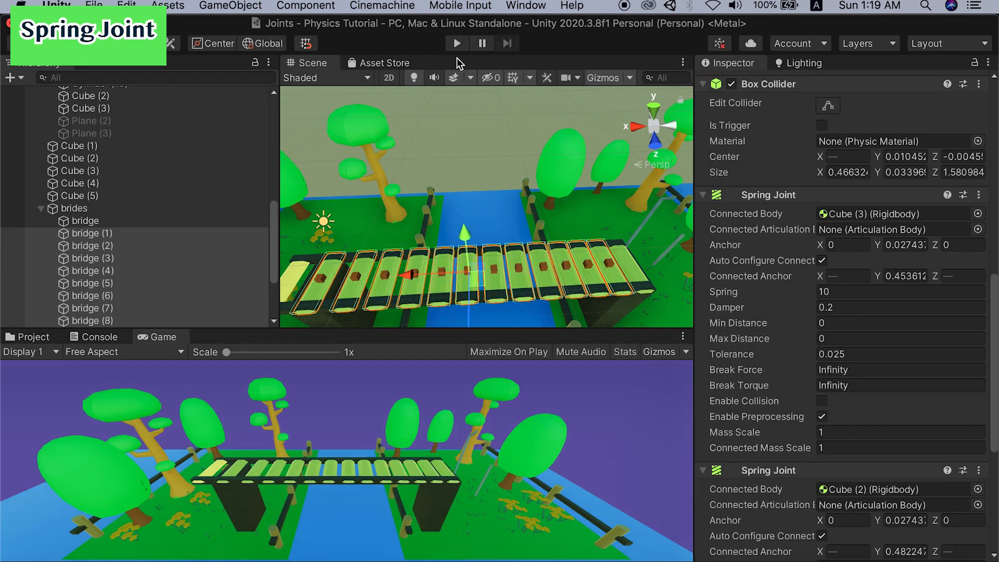
Turn on Is Kinematic for the falling Cube (3) above the bridge and run the scene.
{"action": "scroll", "coordinate": [482, 156], "scroll_direction": "down", "scroll_amount": 5}
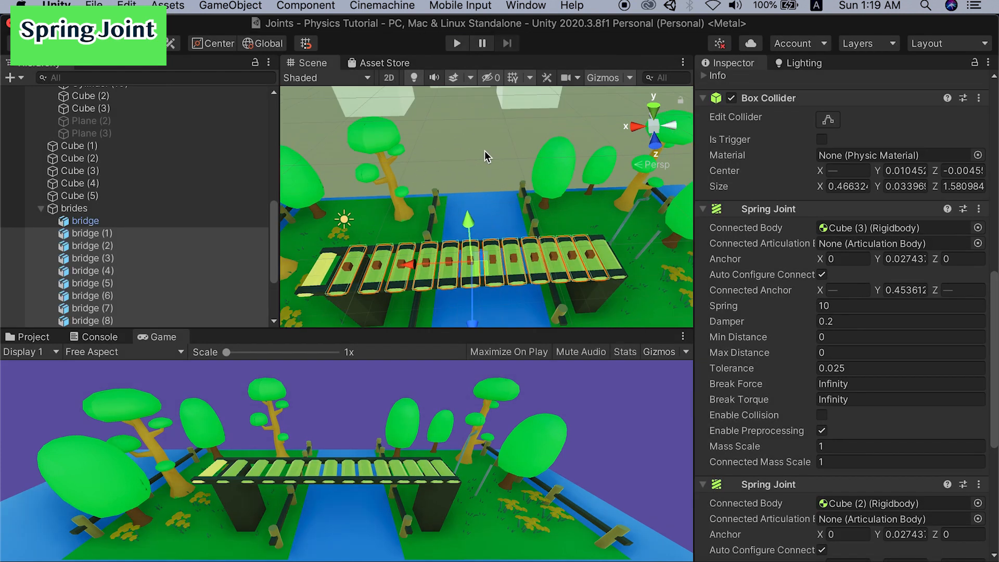
{"action": "left_click", "coordinate": [538, 119]}
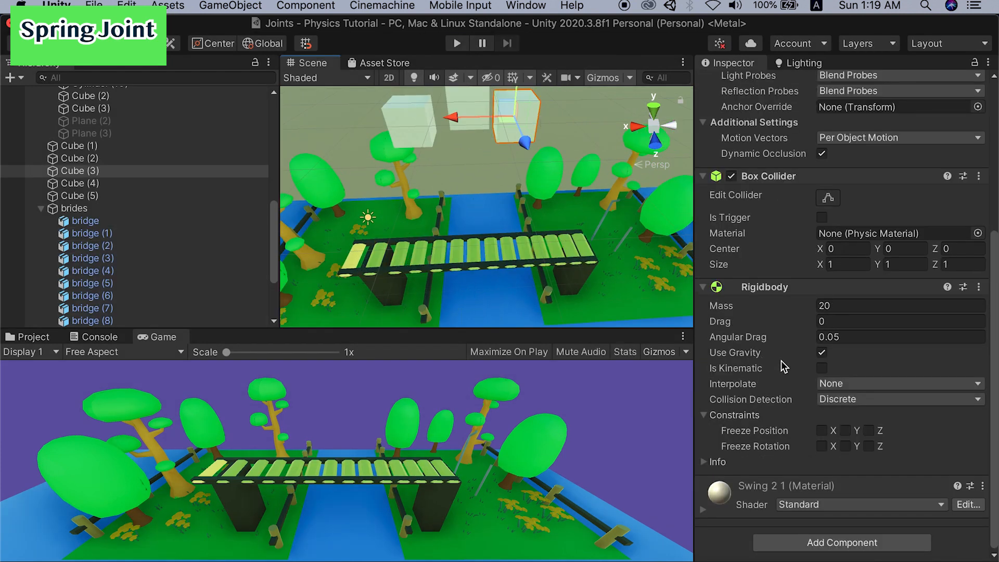
{"action": "left_click", "coordinate": [821, 368]}
{"action": "left_click", "coordinate": [457, 43]}
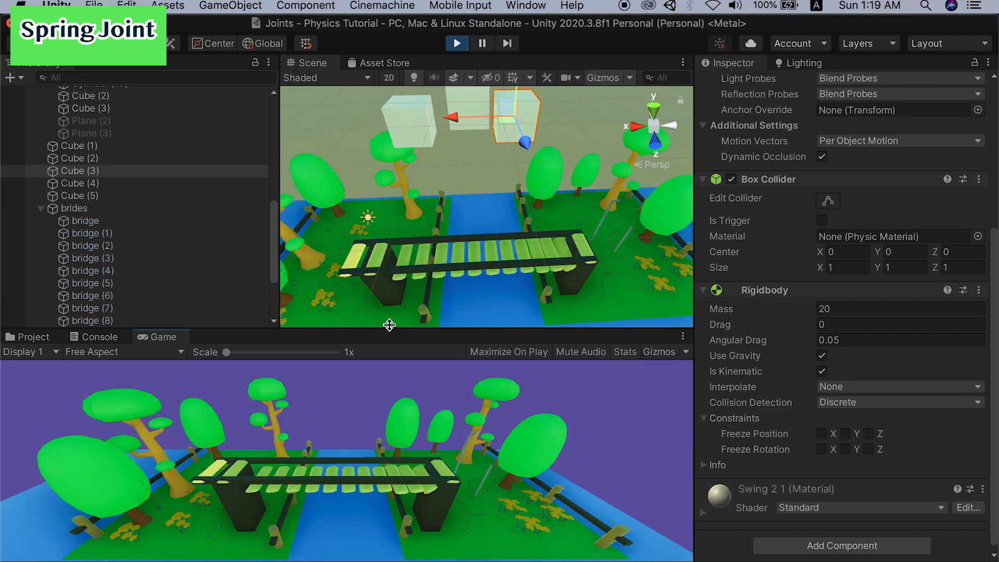
Select bridge (1) through bridge (12), try shifting their first Spring Joint's Anchor along Z while the scene runs, and stop the run.
{"action": "left_click", "coordinate": [106, 233]}
{"action": "scroll", "coordinate": [111, 244], "scroll_direction": "down", "scroll_amount": 1}
{"action": "scroll", "coordinate": [112, 254], "scroll_direction": "down", "scroll_amount": 5}
{"action": "left_click", "coordinate": [116, 258]}
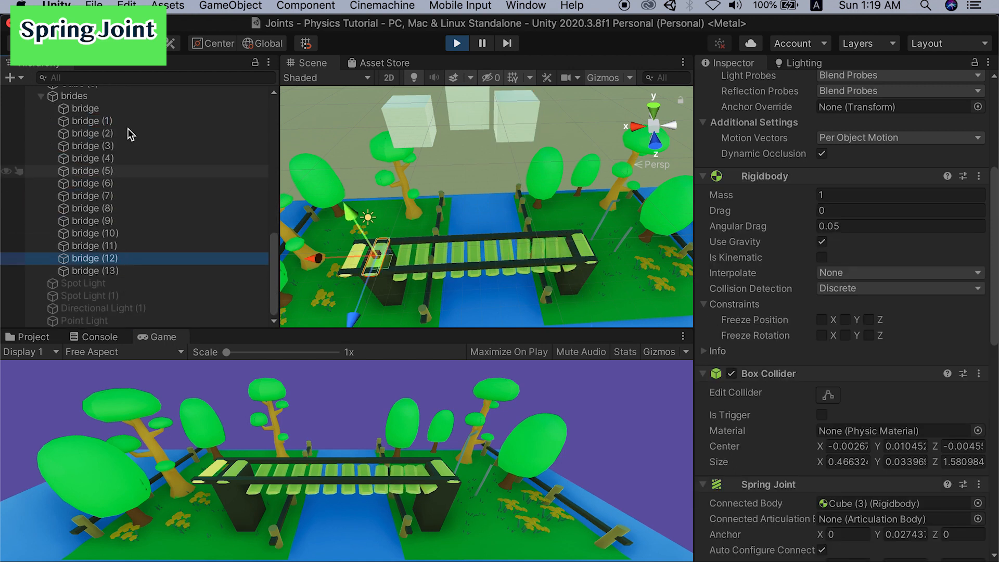
{"action": "left_click", "coordinate": [128, 126]}
{"action": "left_click", "coordinate": [127, 259], "text": "shift"}
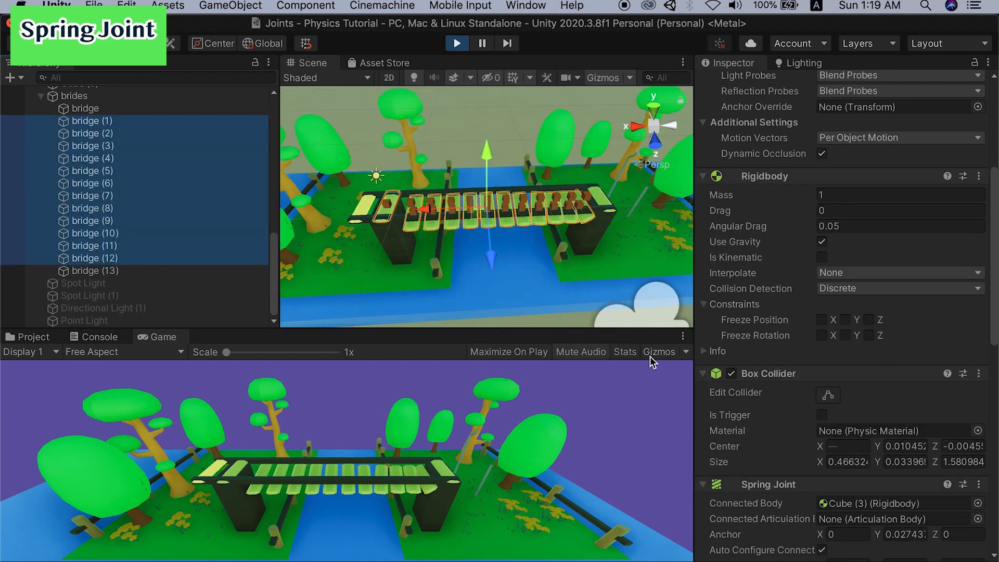
{"action": "scroll", "coordinate": [840, 328], "scroll_direction": "down", "scroll_amount": 3}
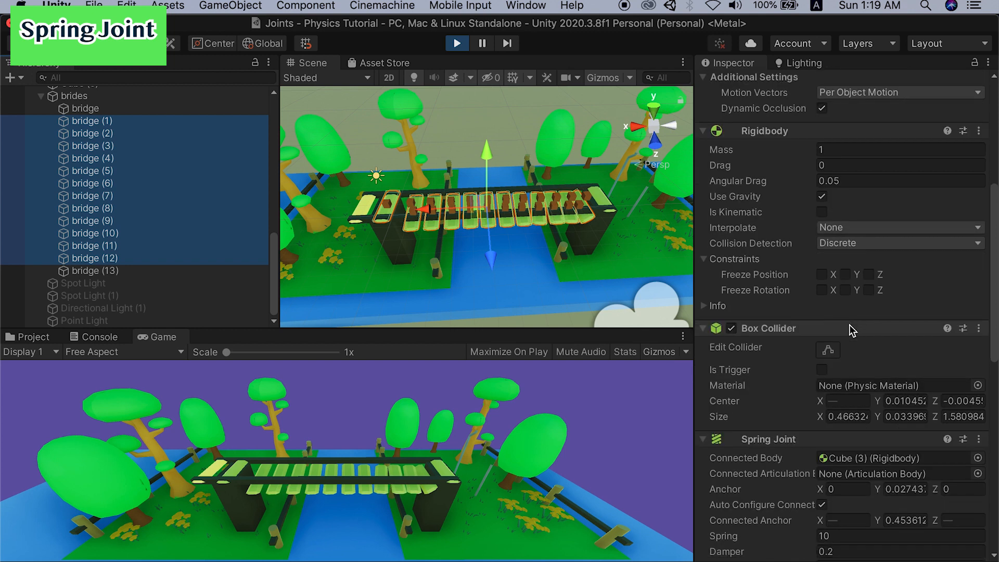
{"action": "scroll", "coordinate": [887, 380], "scroll_direction": "down", "scroll_amount": 2}
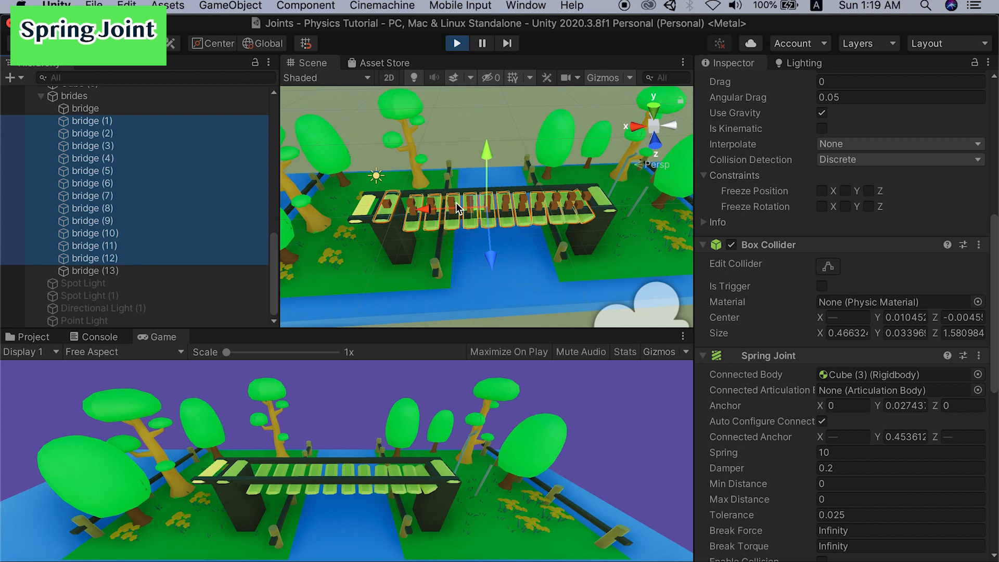
{"action": "left_click_drag", "start_coordinate": [458, 208], "coordinate": [515, 284], "text": "alt"}
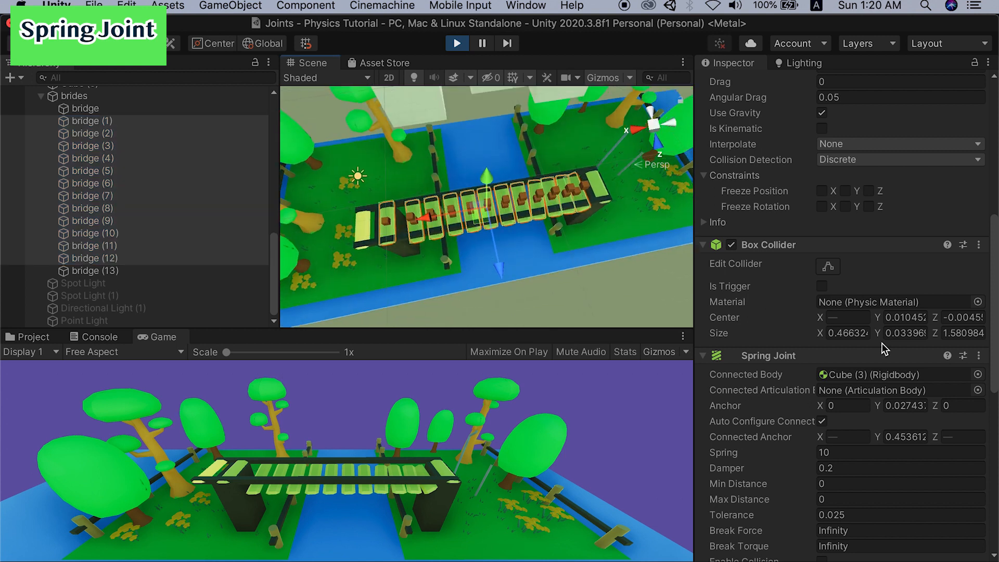
{"action": "left_click", "coordinate": [947, 406]}
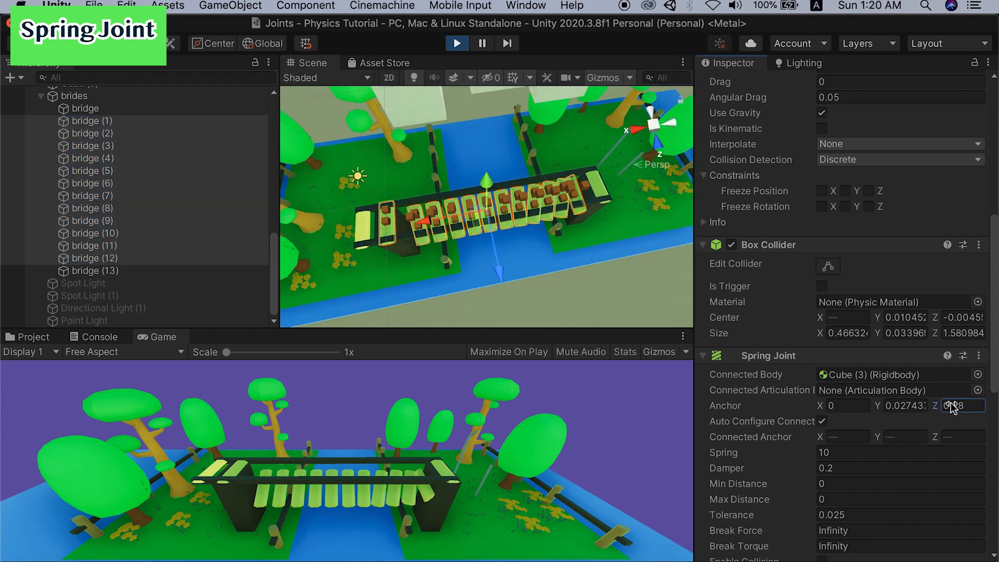
{"action": "left_click", "coordinate": [457, 43]}
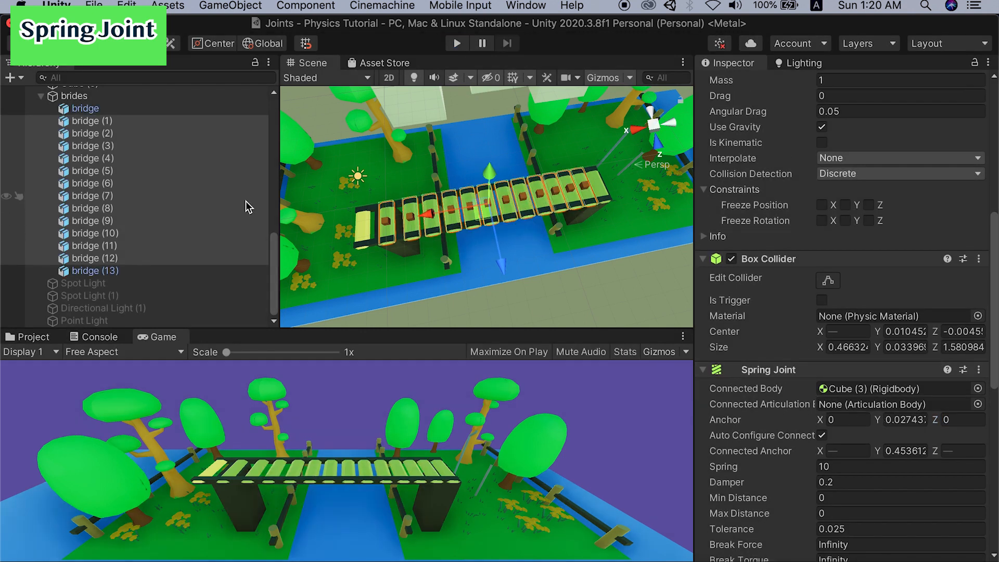
Set the planks' first Spring Joint Anchor Z to 0.42 and check which bridge side is Cube (3).
{"action": "left_click", "coordinate": [944, 421]}
{"action": "left_click_drag", "start_coordinate": [948, 418], "coordinate": [954, 425]}
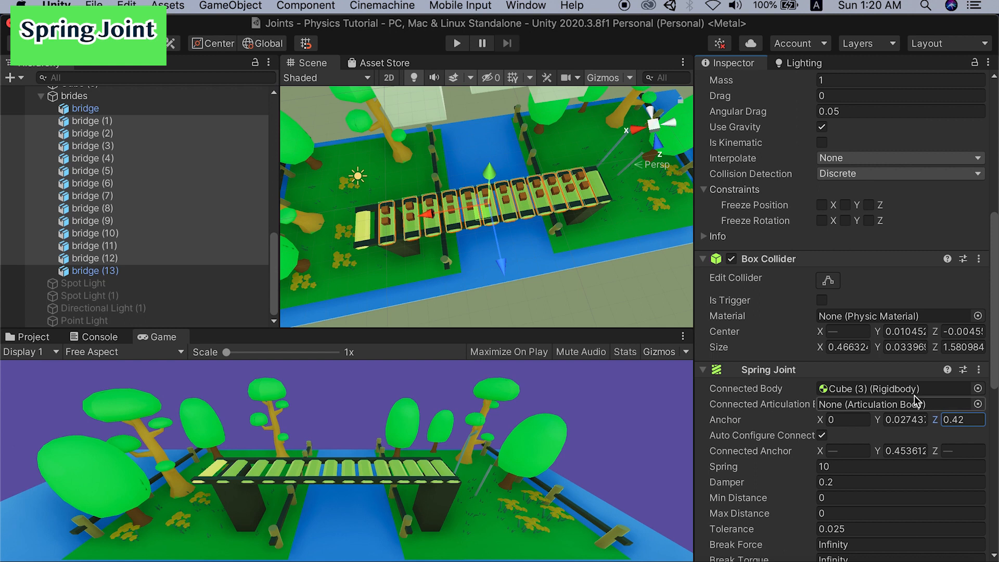
{"action": "scroll", "coordinate": [70, 151], "scroll_direction": "up", "scroll_amount": 2}
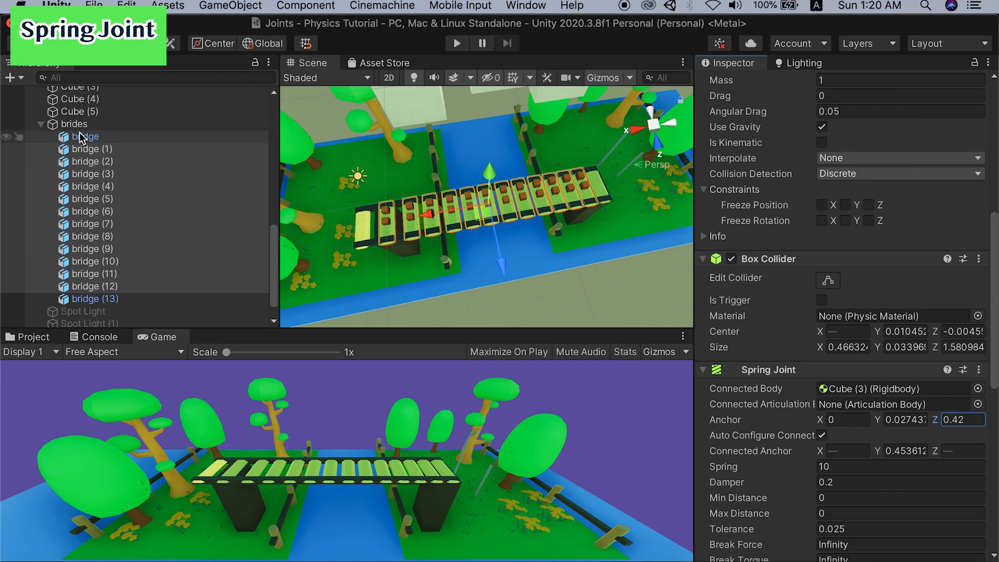
{"action": "scroll", "coordinate": [78, 141], "scroll_direction": "up", "scroll_amount": 5}
{"action": "left_click", "coordinate": [92, 89]}
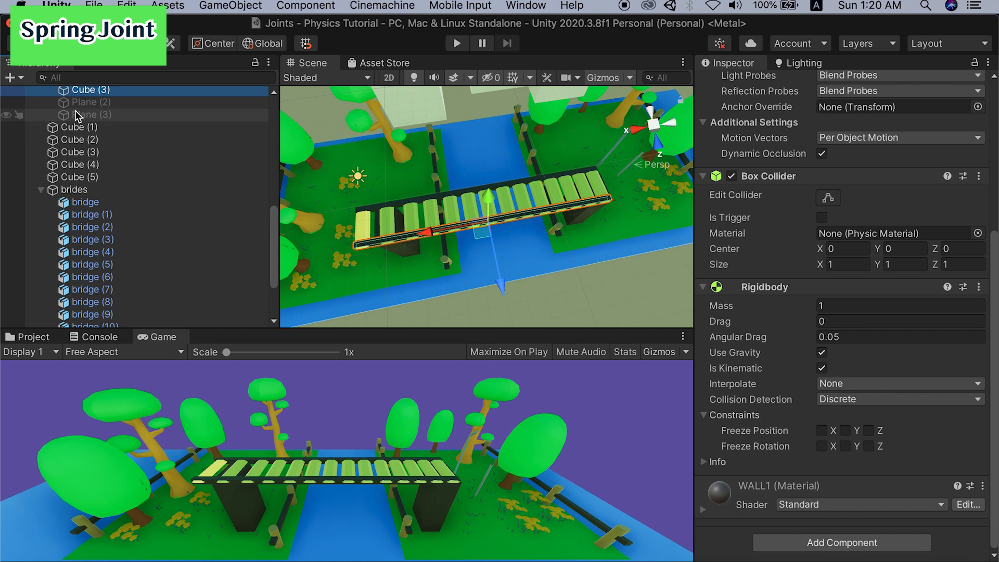
Select the planks bridge (1) through bridge (12) again.
{"action": "left_click", "coordinate": [93, 215]}
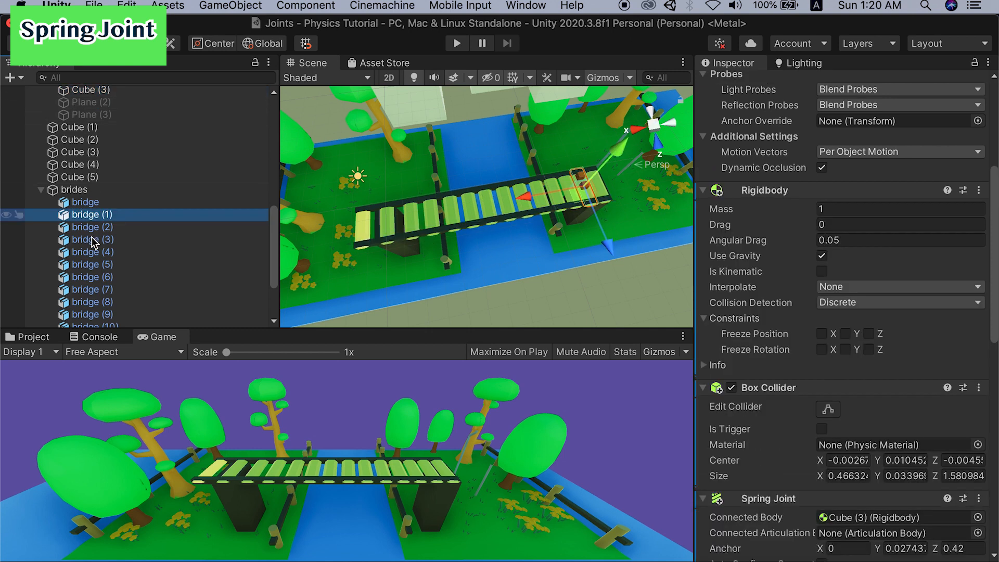
{"action": "scroll", "coordinate": [99, 250], "scroll_direction": "down", "scroll_amount": 5}
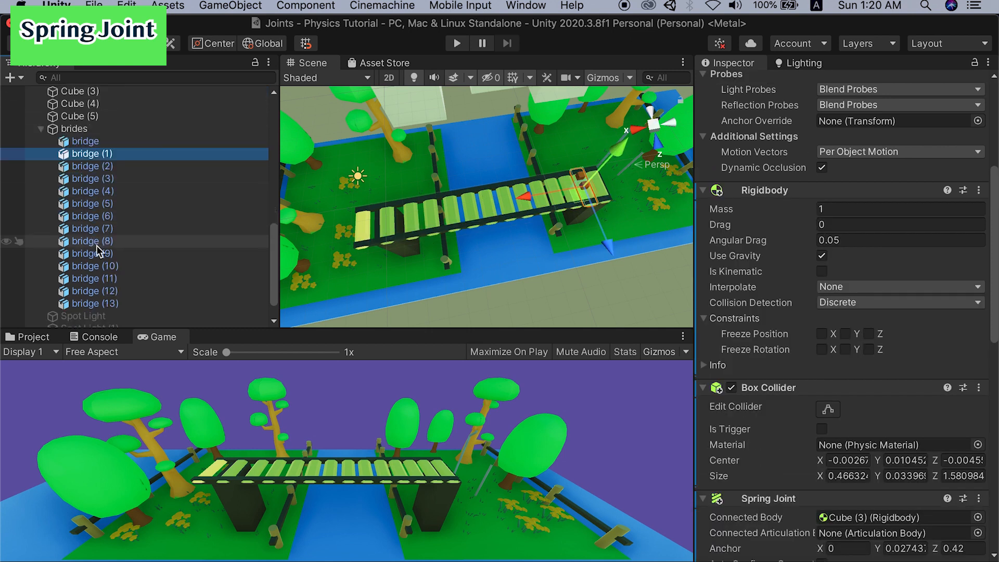
{"action": "left_click", "coordinate": [109, 292], "text": "shift"}
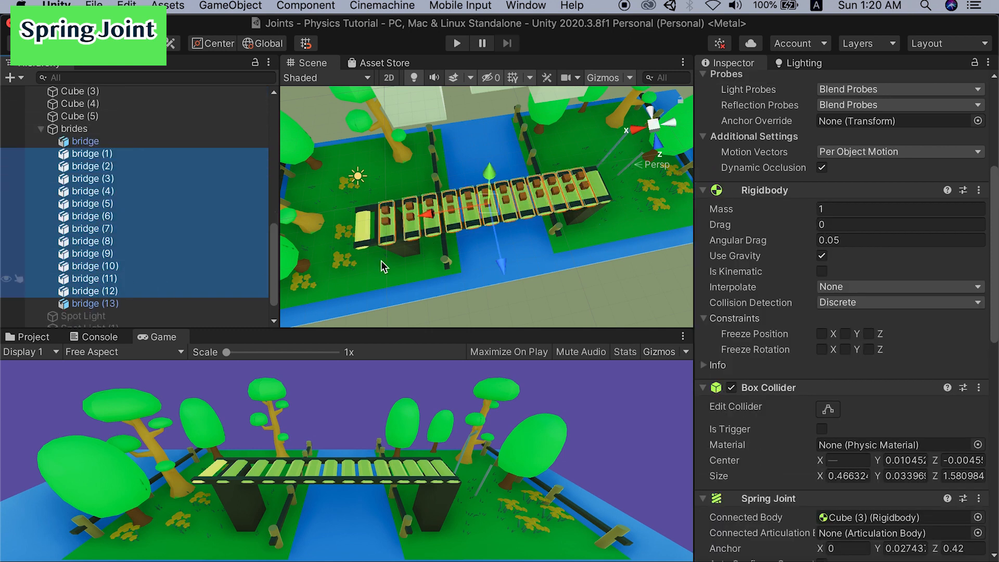
Try a Box Collider Size Z of 1.2 on the selected planks.
{"action": "scroll", "coordinate": [940, 439], "scroll_direction": "down", "scroll_amount": 2}
{"action": "left_click", "coordinate": [936, 440]}
{"action": "type", "text": "1.2"}
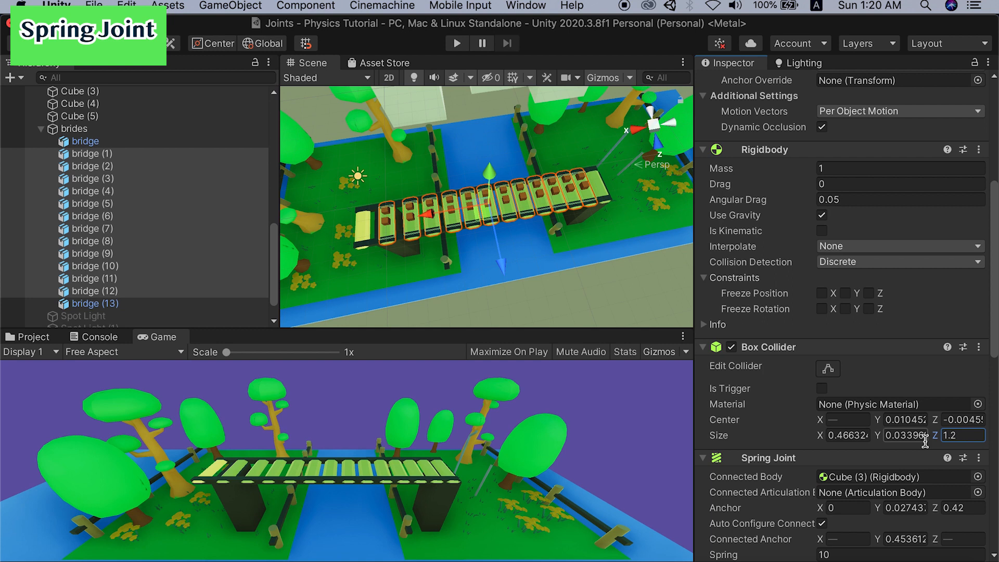
{"action": "key", "text": "Return"}
{"action": "scroll", "coordinate": [923, 436], "scroll_direction": "down", "scroll_amount": 15}
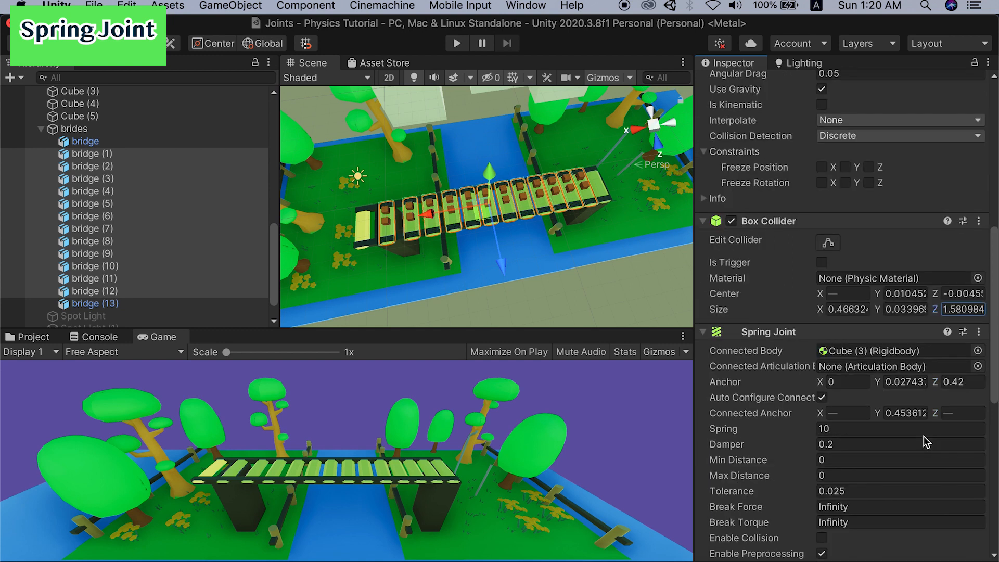
Set the Anchor Z of the planks' Spring Joint connected to Cube (3) to -0.5.
{"action": "scroll", "coordinate": [909, 410], "scroll_direction": "up", "scroll_amount": 2}
{"action": "scroll", "coordinate": [918, 289], "scroll_direction": "up", "scroll_amount": 2}
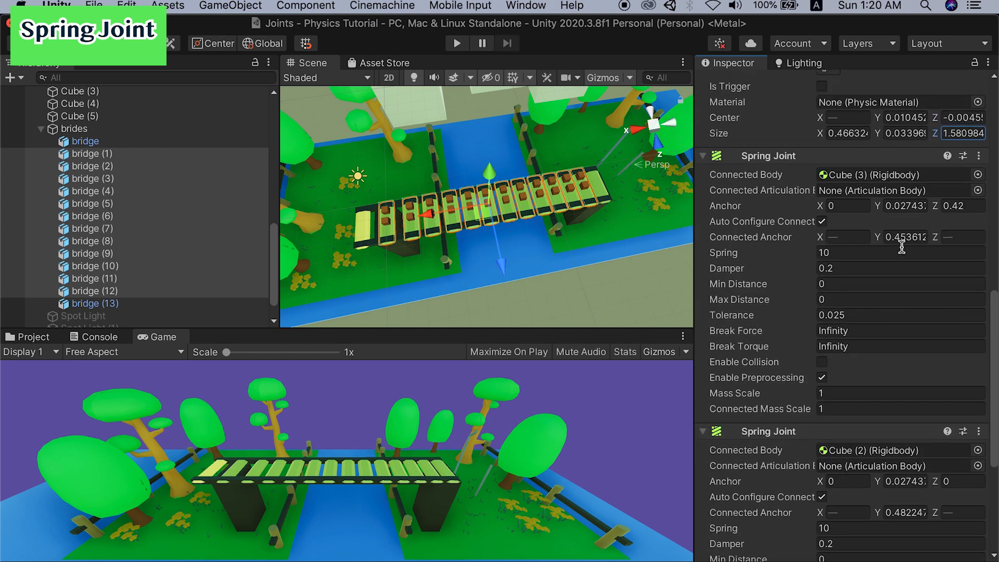
{"action": "left_click", "coordinate": [936, 218]}
{"action": "type", "text": "-0.38"}
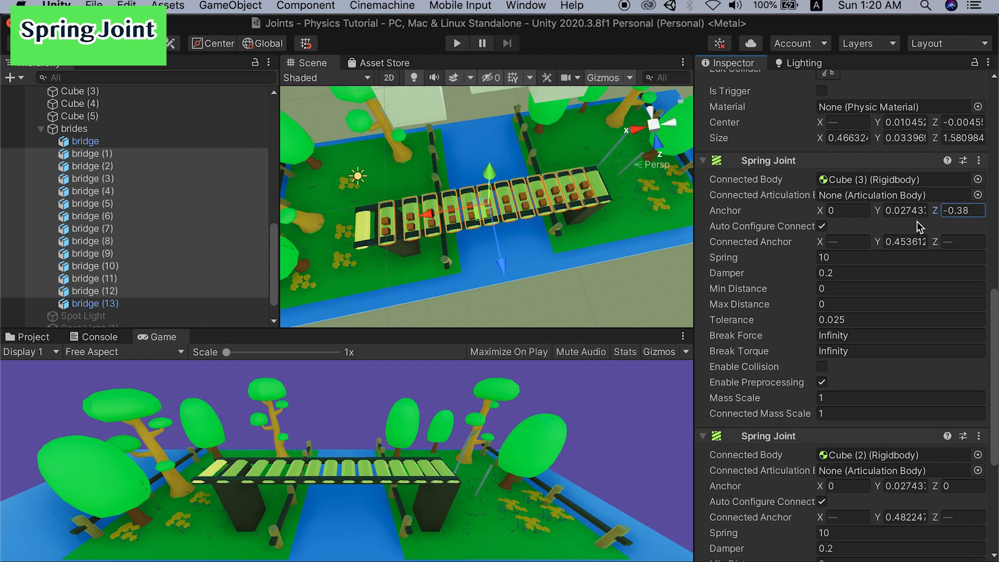
{"action": "key", "text": "BackSpace"}
{"action": "key", "text": "BackSpace"}
{"action": "type", "text": "5"}
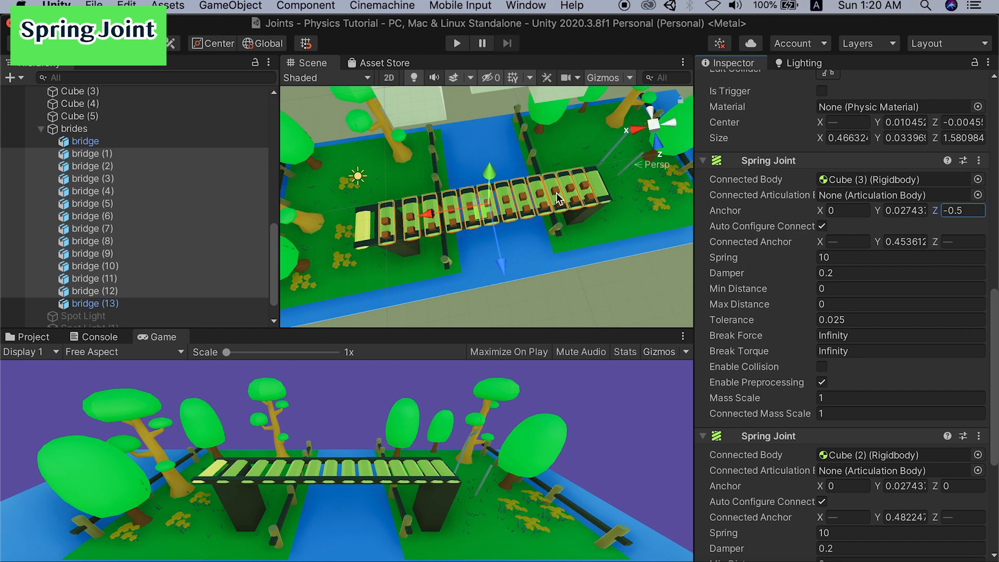
Set the Anchor Z of the Spring Joint connected to Cube (2) to 0.5 and run the scene.
{"action": "scroll", "coordinate": [814, 335], "scroll_direction": "down", "scroll_amount": 8}
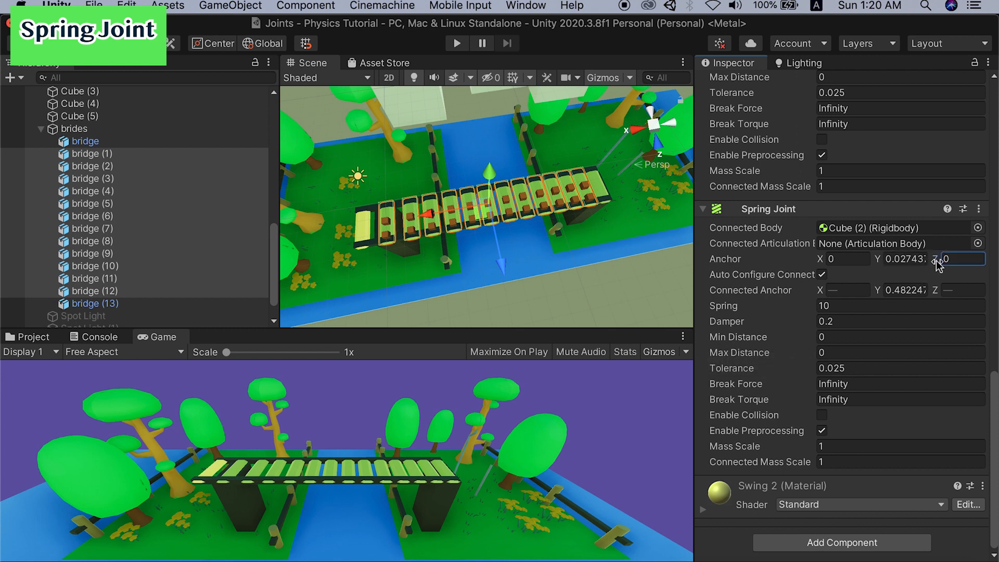
{"action": "left_click", "coordinate": [963, 259]}
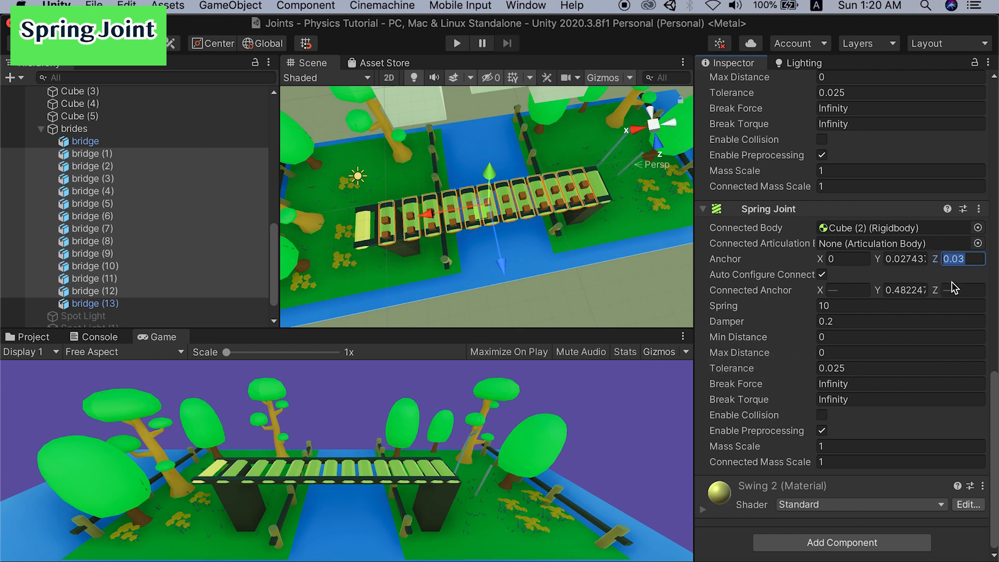
{"action": "type", "text": "0.5"}
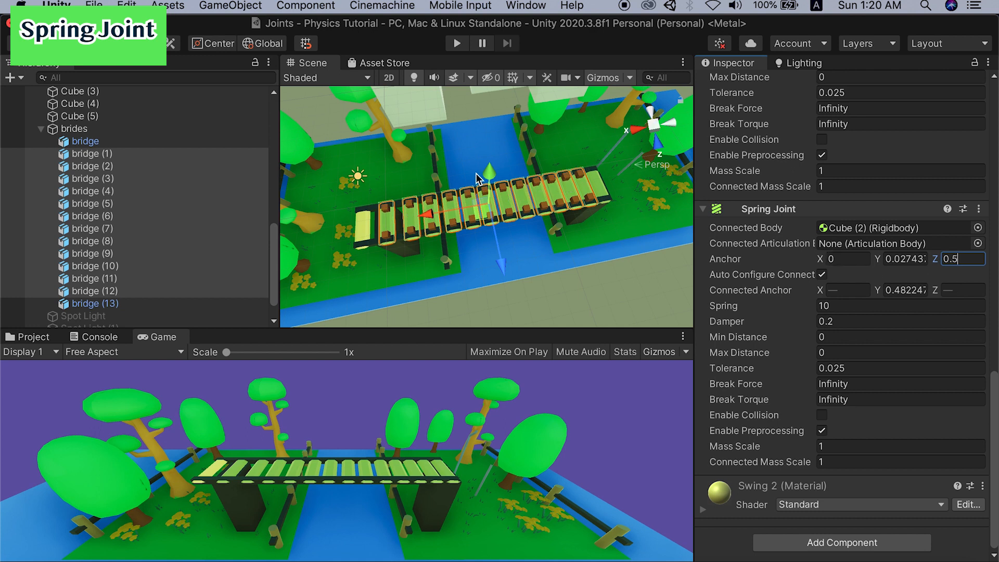
{"action": "left_click", "coordinate": [457, 44]}
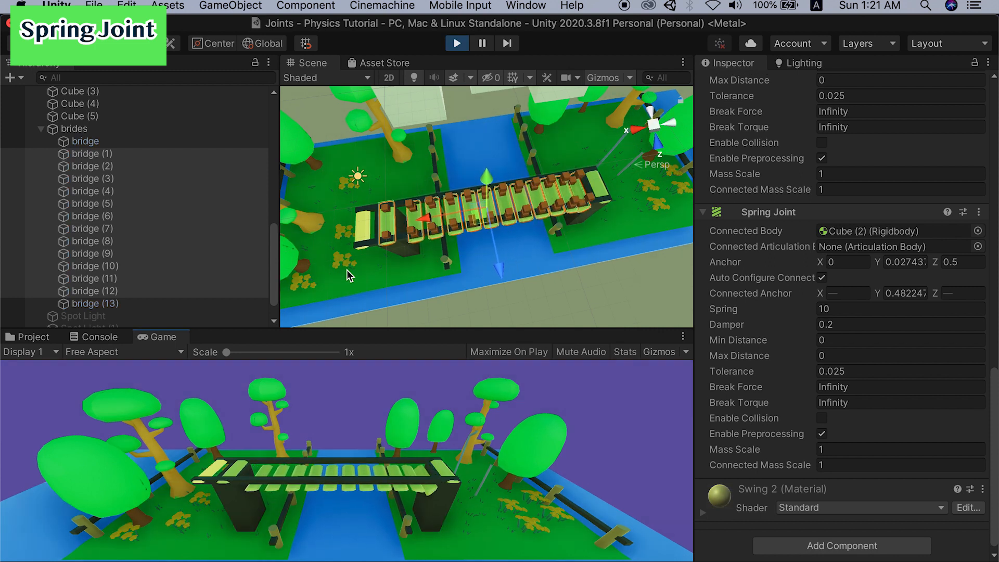
{"action": "scroll", "coordinate": [424, 248], "scroll_direction": "up", "scroll_amount": 5}
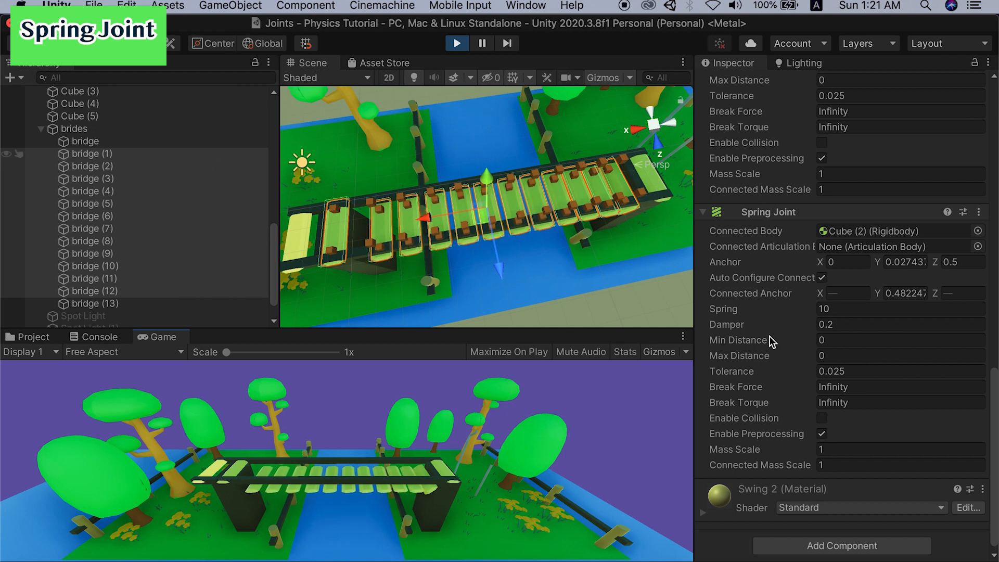
Try a Spring value of 1000 on both Spring Joints while the scene is running, and stop the run.
{"action": "left_click", "coordinate": [851, 310]}
{"action": "type", "text": "1000"}
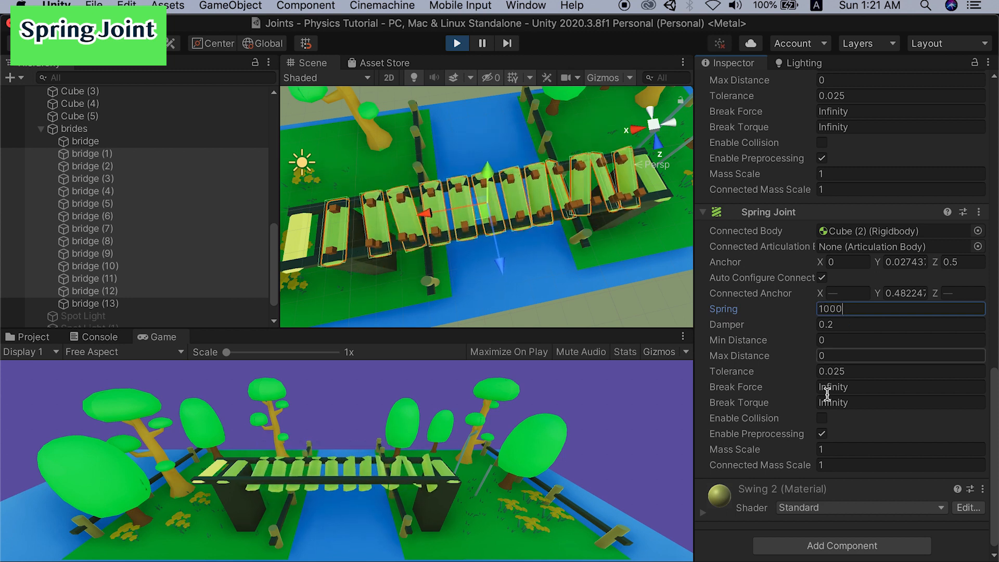
{"action": "scroll", "coordinate": [838, 184], "scroll_direction": "up", "scroll_amount": 5}
{"action": "left_click", "coordinate": [848, 147]}
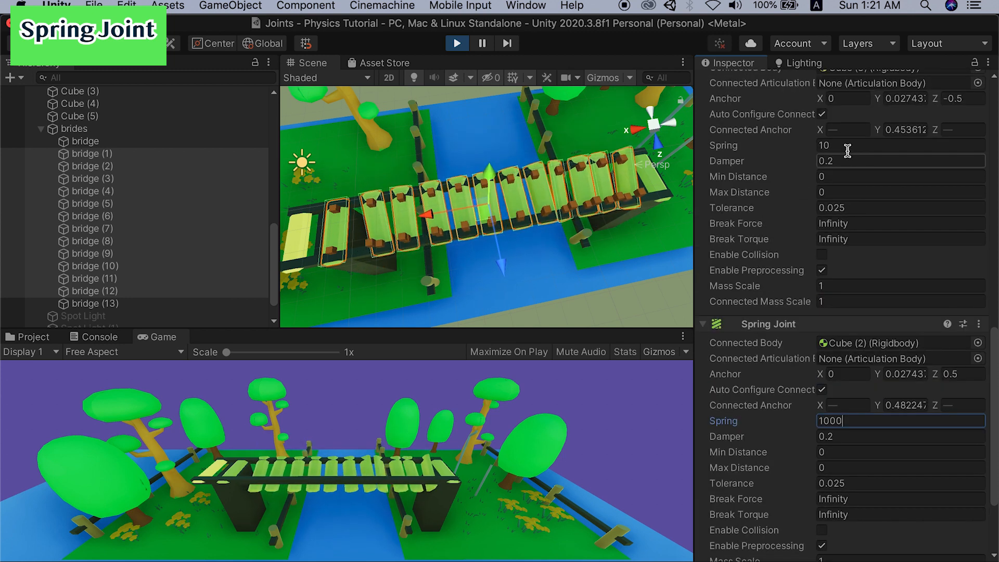
{"action": "type", "text": "1000"}
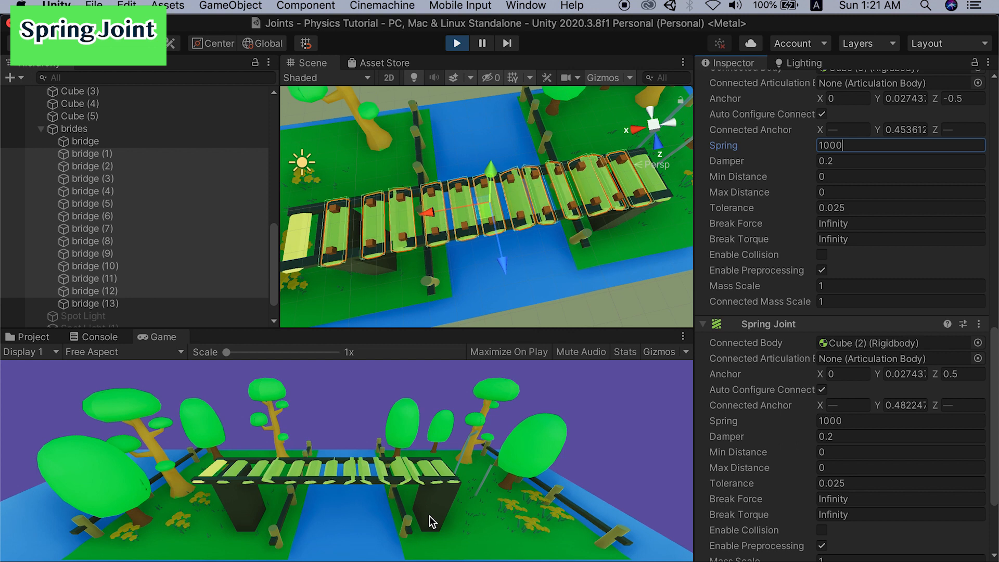
{"action": "left_click", "coordinate": [458, 45]}
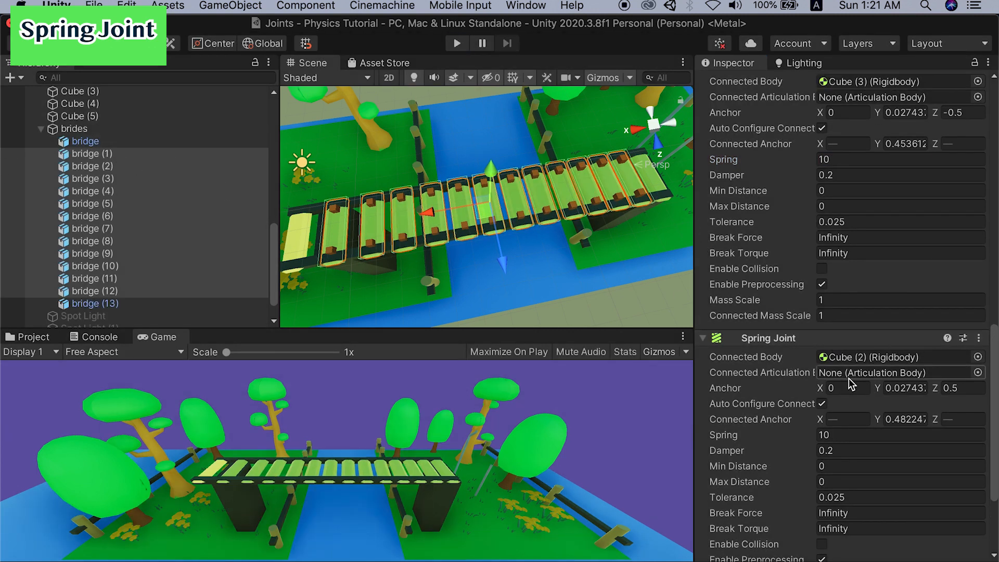
Set the Spring value of both Spring Joints on the selected planks to 1000 in edit mode.
{"action": "scroll", "coordinate": [849, 398], "scroll_direction": "down", "scroll_amount": 2}
{"action": "left_click", "coordinate": [848, 402]}
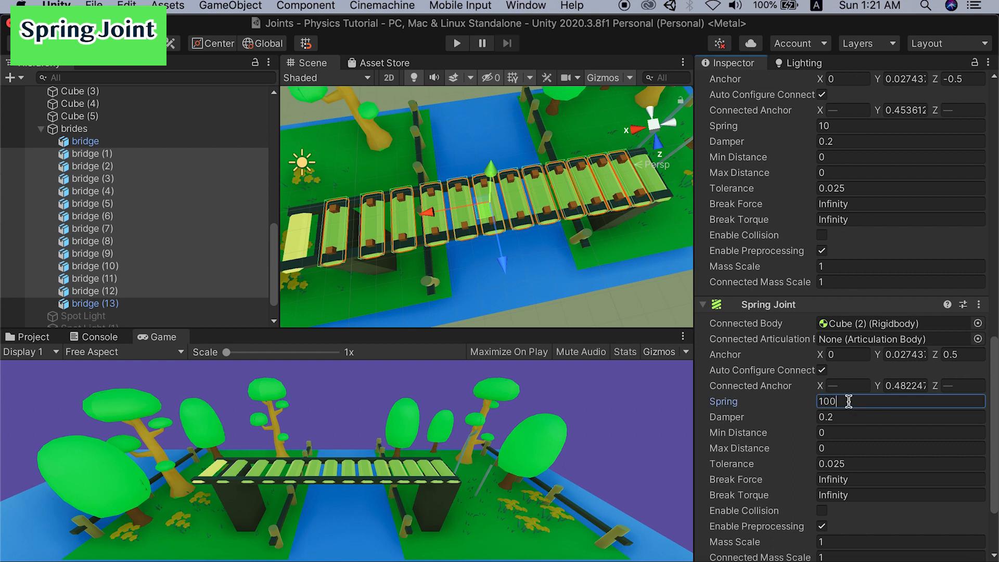
{"action": "type", "text": "1000"}
{"action": "scroll", "coordinate": [858, 396], "scroll_direction": "down", "scroll_amount": 5}
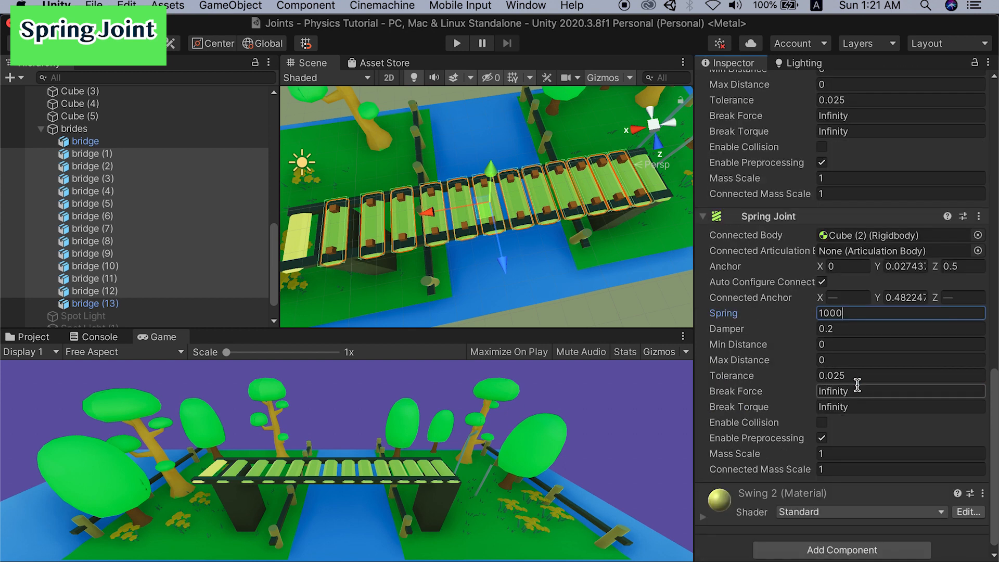
{"action": "scroll", "coordinate": [858, 385], "scroll_direction": "up", "scroll_amount": 10}
{"action": "left_click", "coordinate": [851, 238]}
{"action": "type", "text": "1000"}
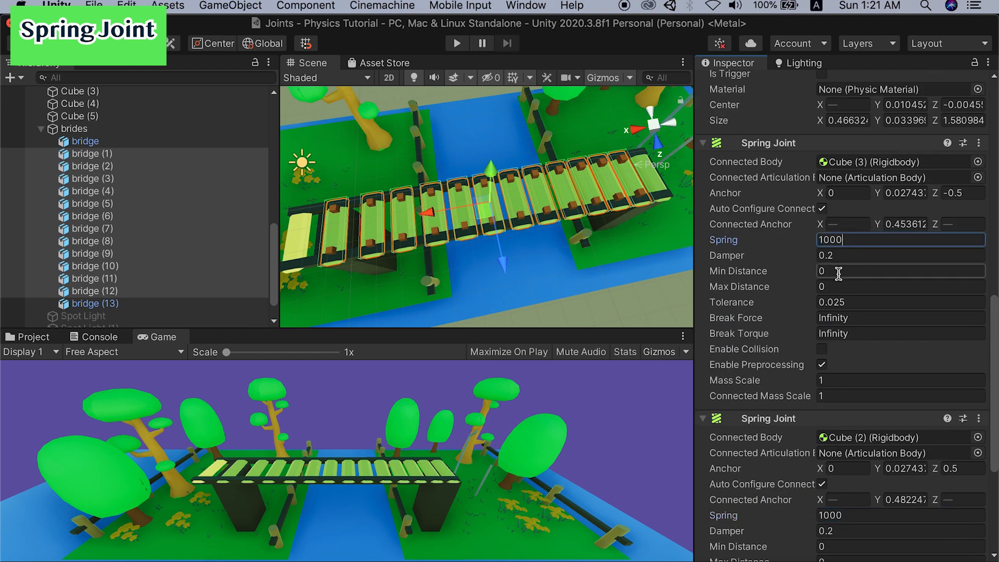
Set the Damper of both Spring Joints on the planks to 1 and run the scene.
{"action": "left_click", "coordinate": [792, 258]}
{"action": "left_click_drag", "start_coordinate": [795, 258], "coordinate": [809, 263]}
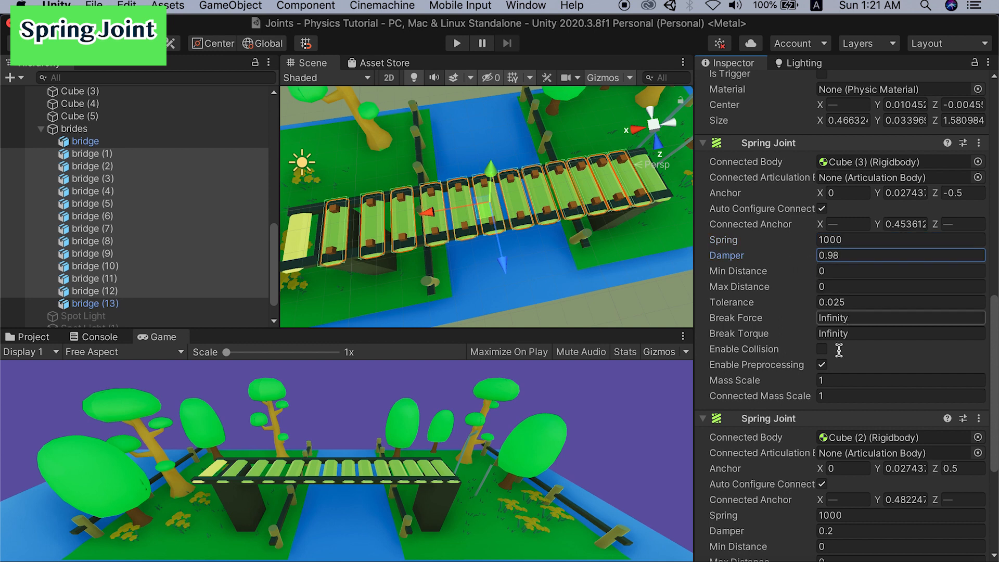
{"action": "scroll", "coordinate": [835, 495], "scroll_direction": "down", "scroll_amount": 1}
{"action": "left_click", "coordinate": [842, 525]}
{"action": "type", "text": "1"}
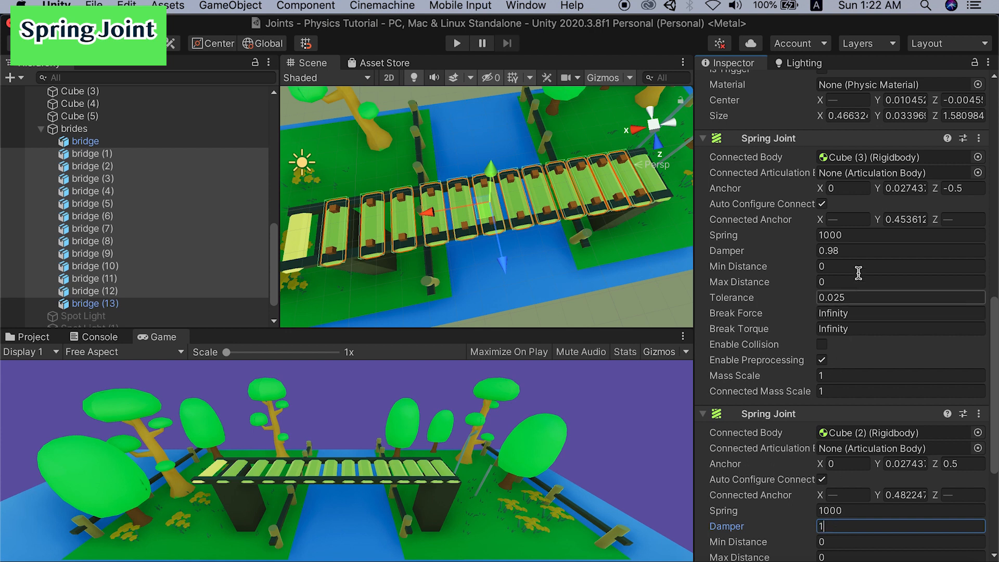
{"action": "left_click", "coordinate": [857, 251]}
{"action": "type", "text": "1"}
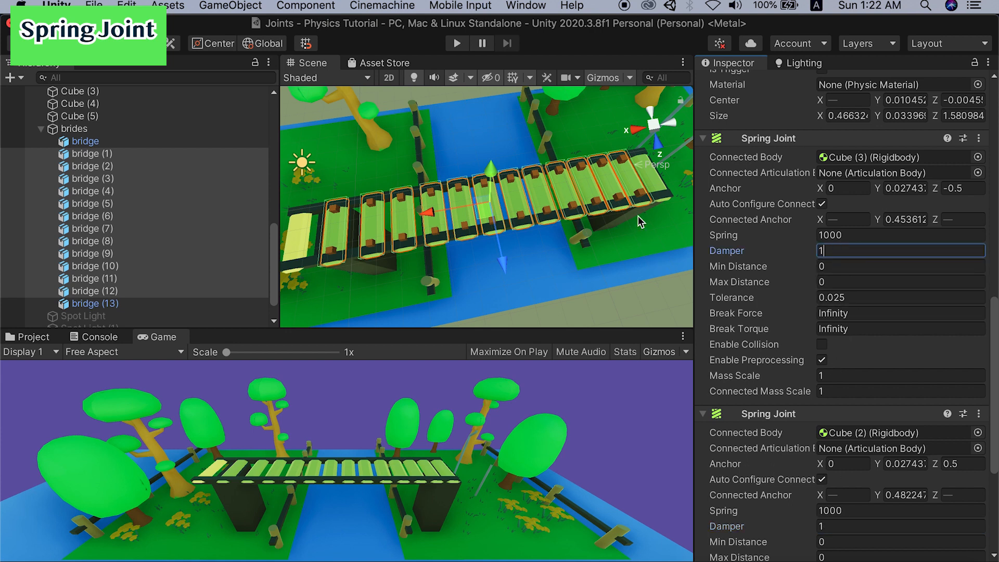
{"action": "left_click", "coordinate": [457, 44]}
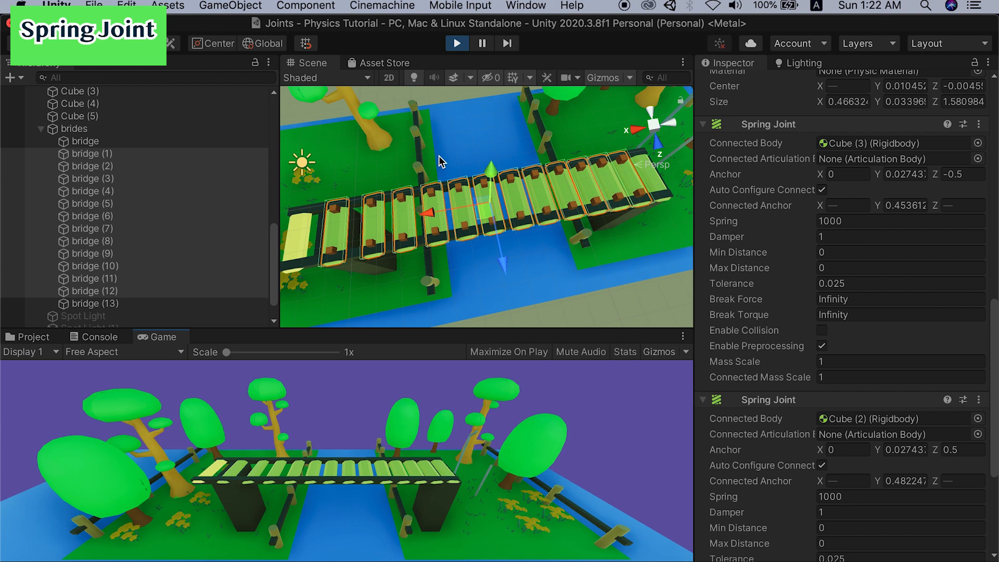
{"action": "scroll", "coordinate": [441, 161], "scroll_direction": "down", "scroll_amount": 3}
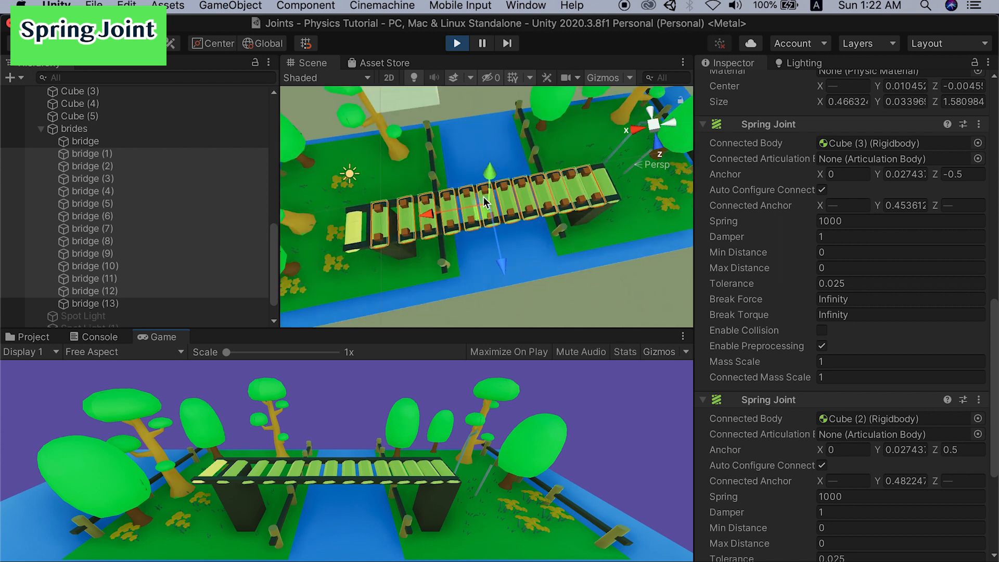
Drop the three cubes above the bridge by disabling Is Kinematic on them while the scene is running, and stop the run.
{"action": "left_click_drag", "start_coordinate": [489, 187], "coordinate": [496, 154], "text": "alt"}
{"action": "middle_click_drag", "start_coordinate": [495, 180], "coordinate": [497, 228]}
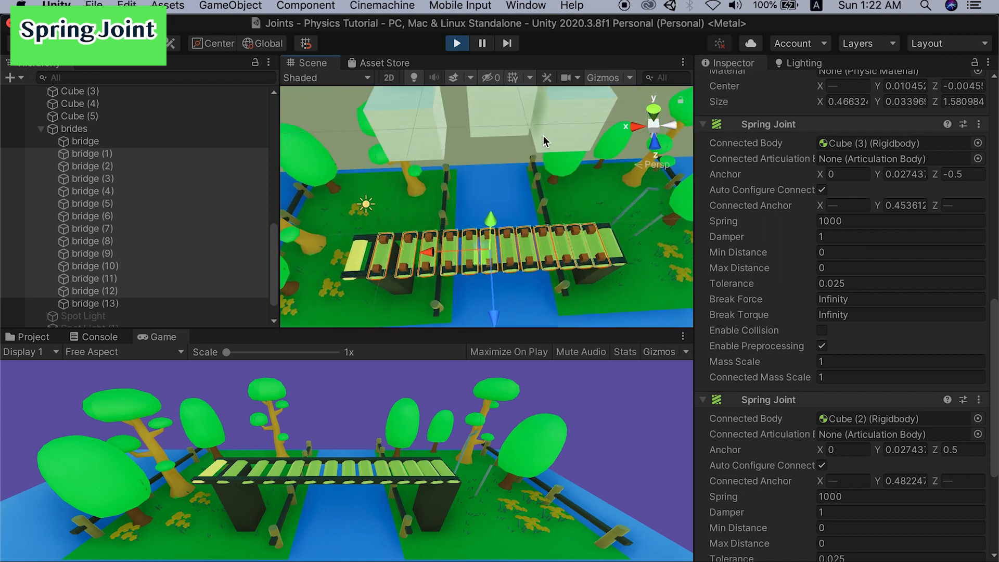
{"action": "left_click", "coordinate": [546, 143]}
{"action": "left_click", "coordinate": [497, 138], "text": "shift"}
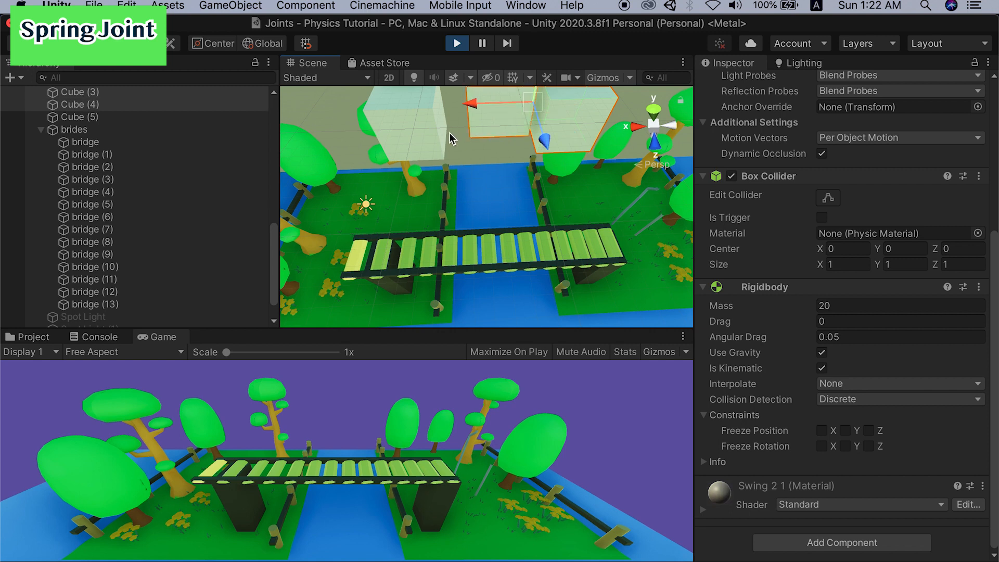
{"action": "left_click", "coordinate": [425, 139], "text": "shift"}
{"action": "left_click", "coordinate": [821, 368]}
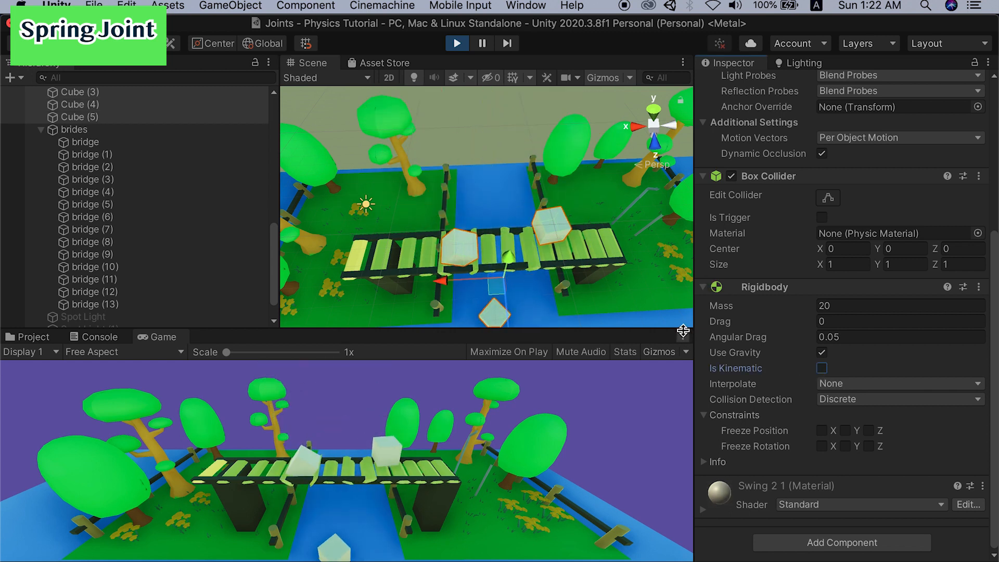
{"action": "left_click", "coordinate": [457, 44]}
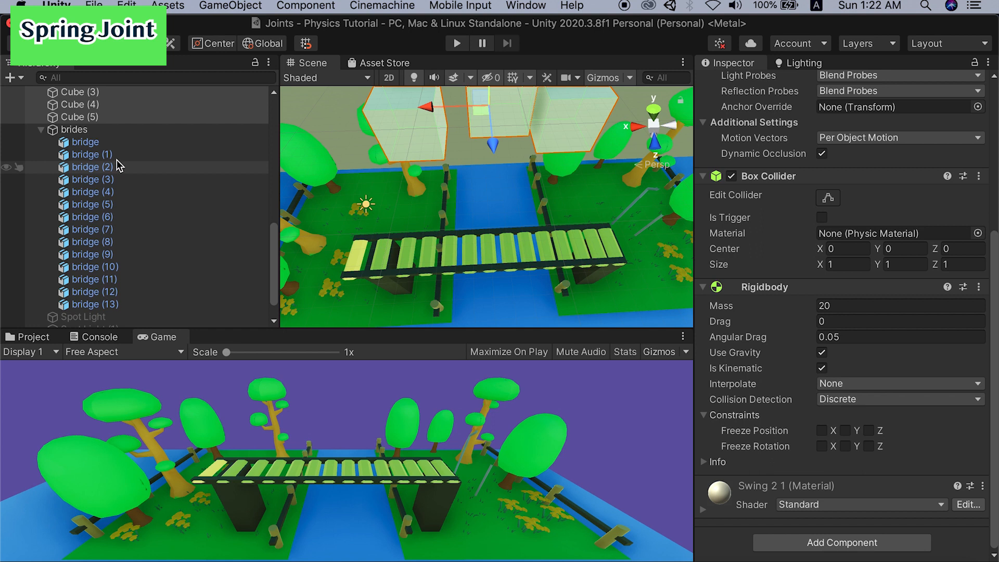
On planks bridge (1) to bridge (13), set the Break Force of the Spring Joint connected to Cube (3) to 100.
{"action": "left_click", "coordinate": [93, 155]}
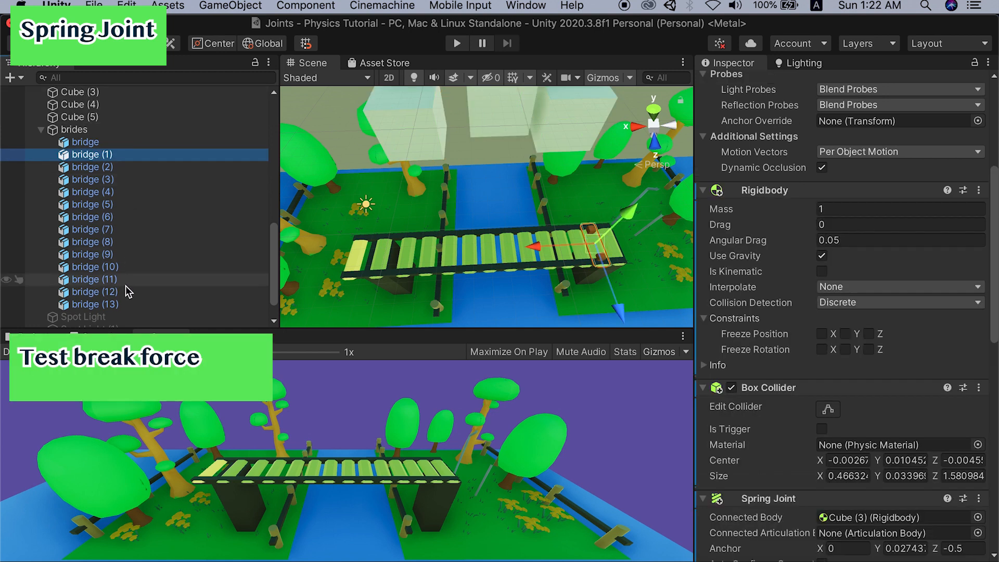
{"action": "left_click", "coordinate": [104, 304], "text": "shift"}
{"action": "scroll", "coordinate": [851, 412], "scroll_direction": "down", "scroll_amount": 2}
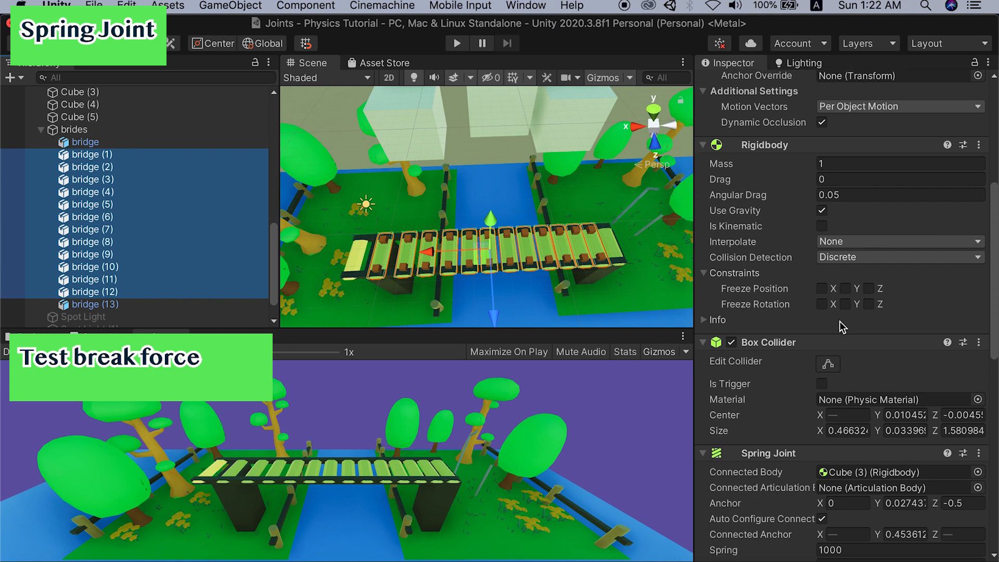
{"action": "scroll", "coordinate": [841, 348], "scroll_direction": "down", "scroll_amount": 6}
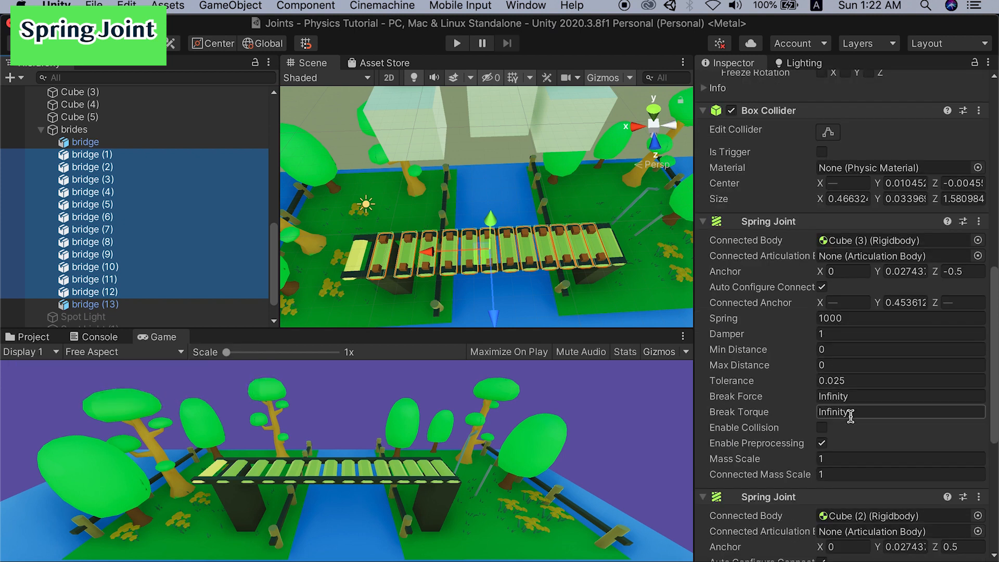
{"action": "left_click", "coordinate": [872, 395]}
{"action": "type", "text": "100"}
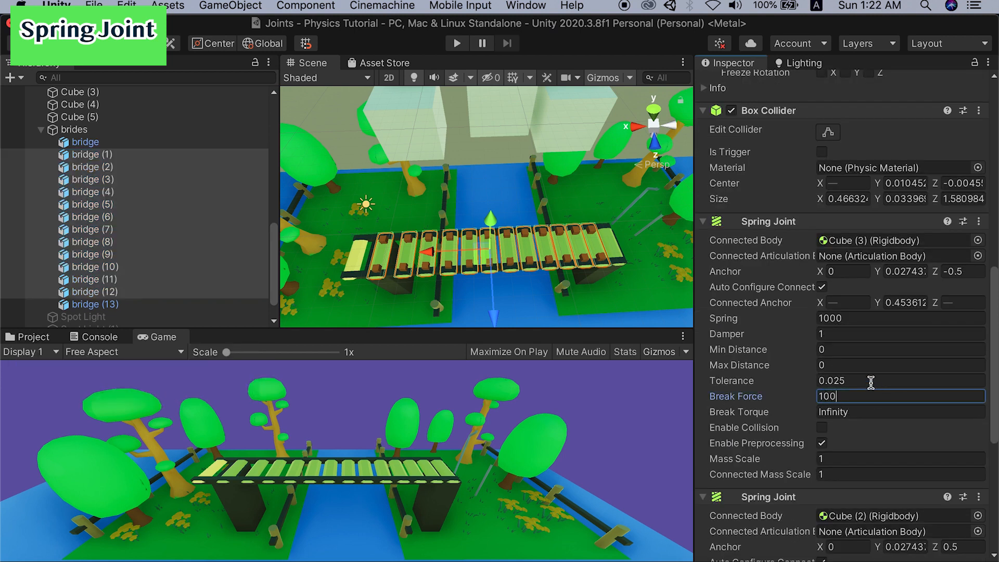
Set the Break Force of the planks' Spring Joint connected to Cube (2) to 100 and run the scene.
{"action": "scroll", "coordinate": [872, 390], "scroll_direction": "down", "scroll_amount": 1}
{"action": "scroll", "coordinate": [874, 389], "scroll_direction": "down", "scroll_amount": 6}
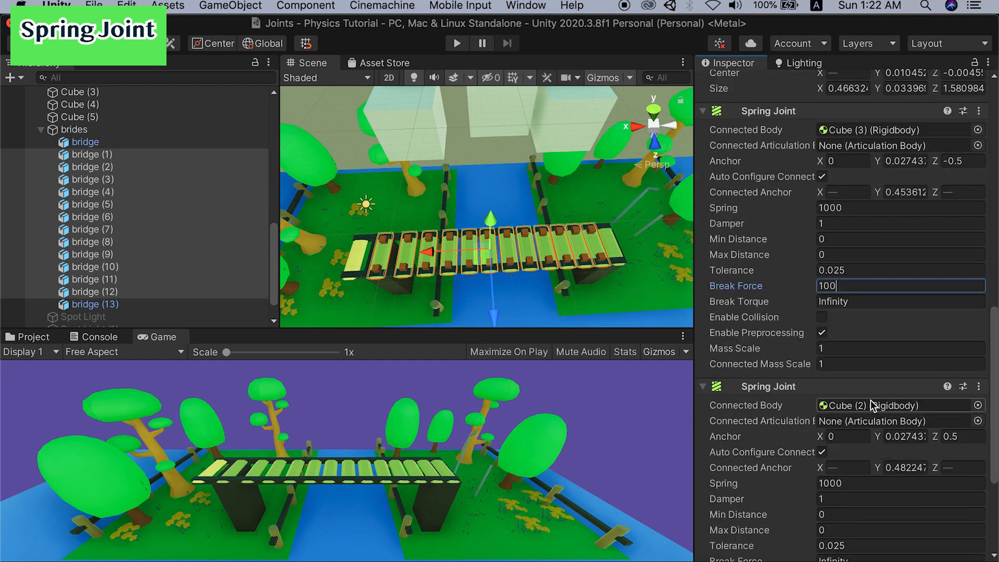
{"action": "left_click", "coordinate": [868, 382]}
{"action": "type", "text": "100"}
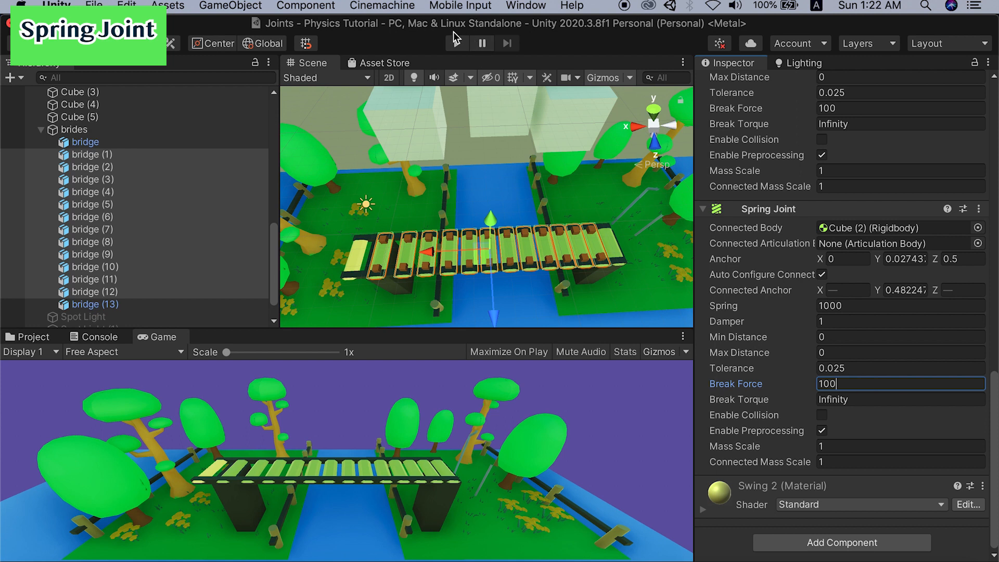
{"action": "left_click", "coordinate": [455, 42]}
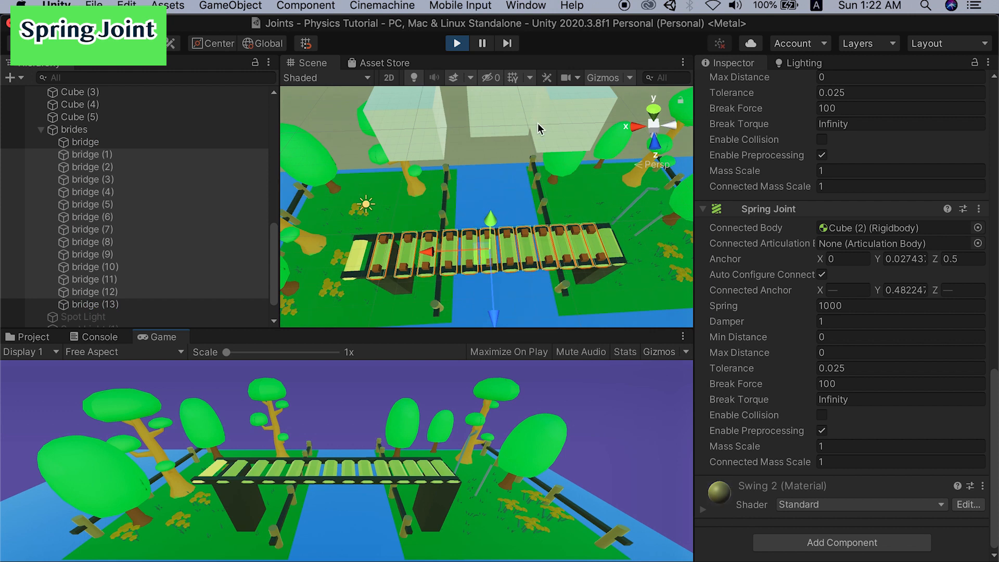
Test the break force by disabling Is Kinematic on the three cubes above the bridge during the run, and stop the scene.
{"action": "left_click", "coordinate": [552, 121]}
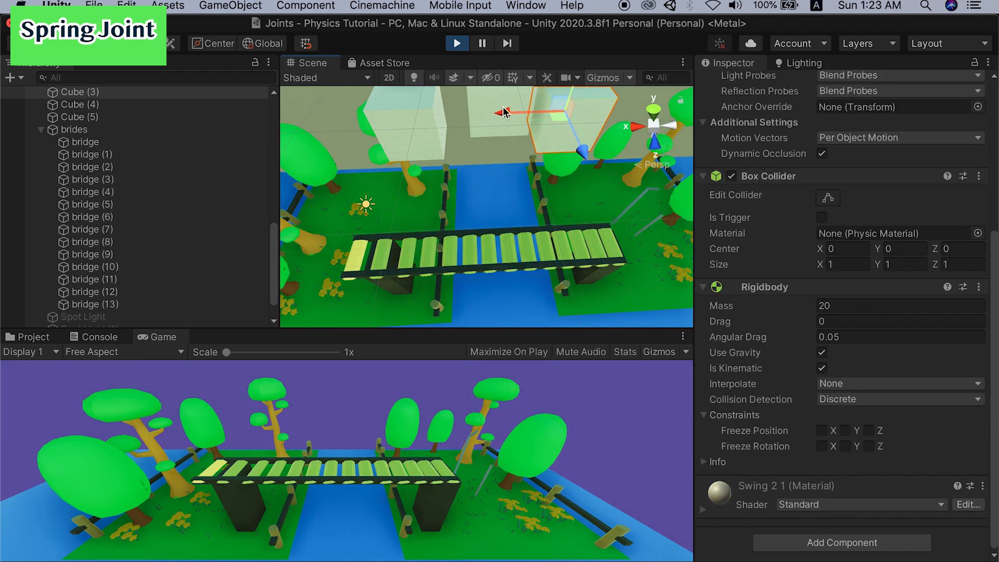
{"action": "left_click", "coordinate": [481, 125], "text": "shift"}
{"action": "left_click", "coordinate": [423, 125], "text": "shift"}
{"action": "left_click", "coordinate": [821, 368]}
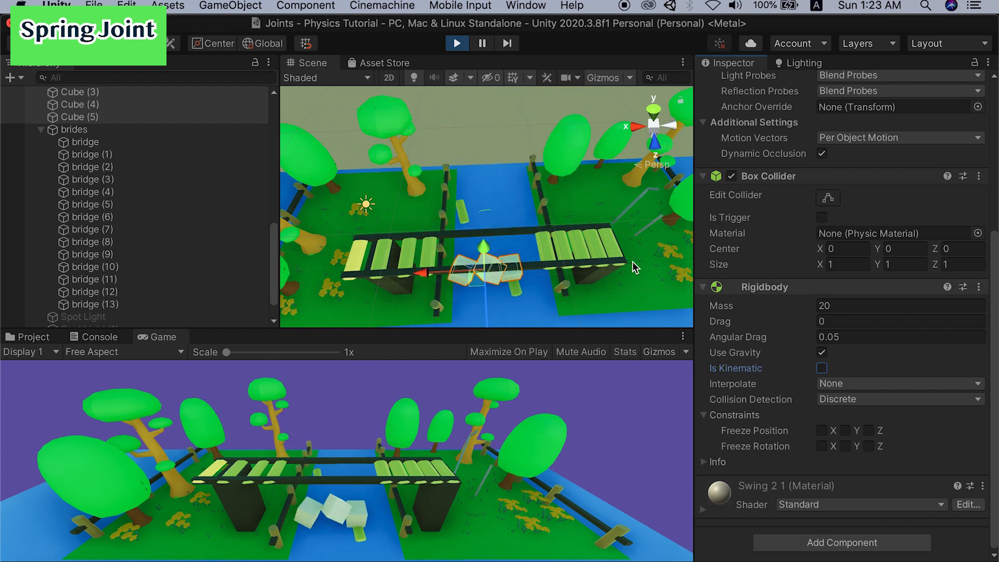
{"action": "left_click", "coordinate": [458, 45]}
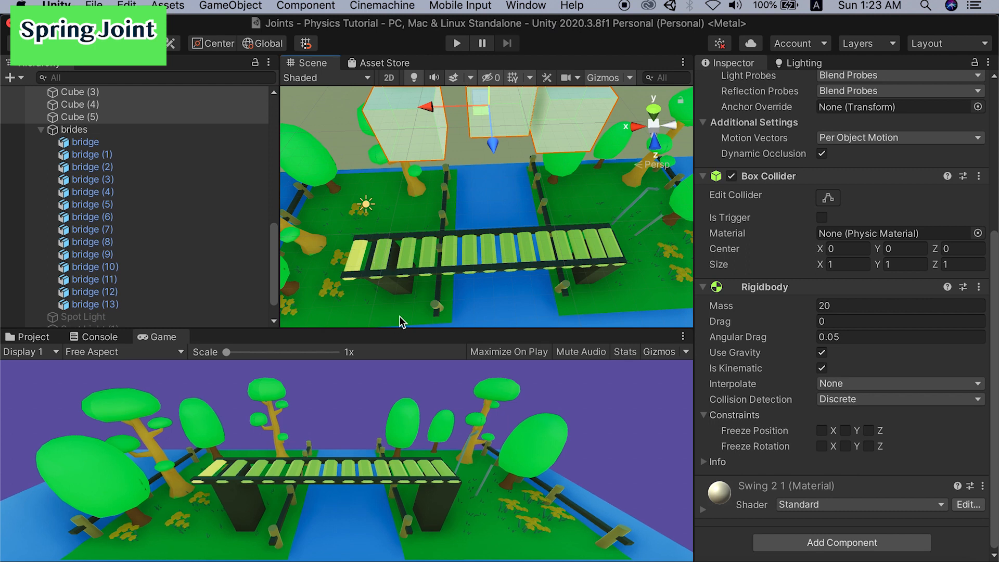
Enlarge the Game view, enable Maximize On Play, and run the scene briefly before stopping it.
{"action": "left_click_drag", "start_coordinate": [397, 325], "coordinate": [403, 269]}
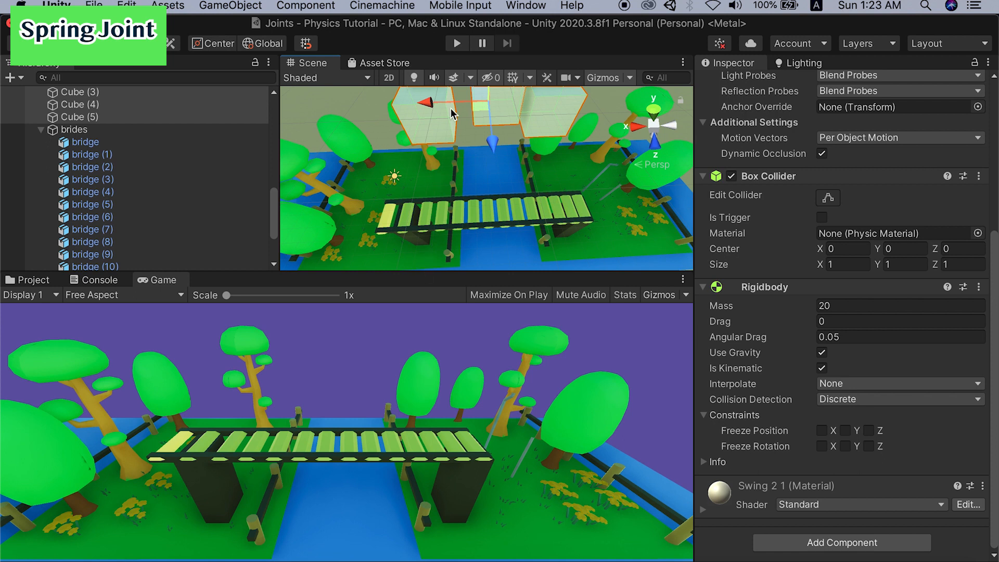
{"action": "left_click", "coordinate": [489, 294]}
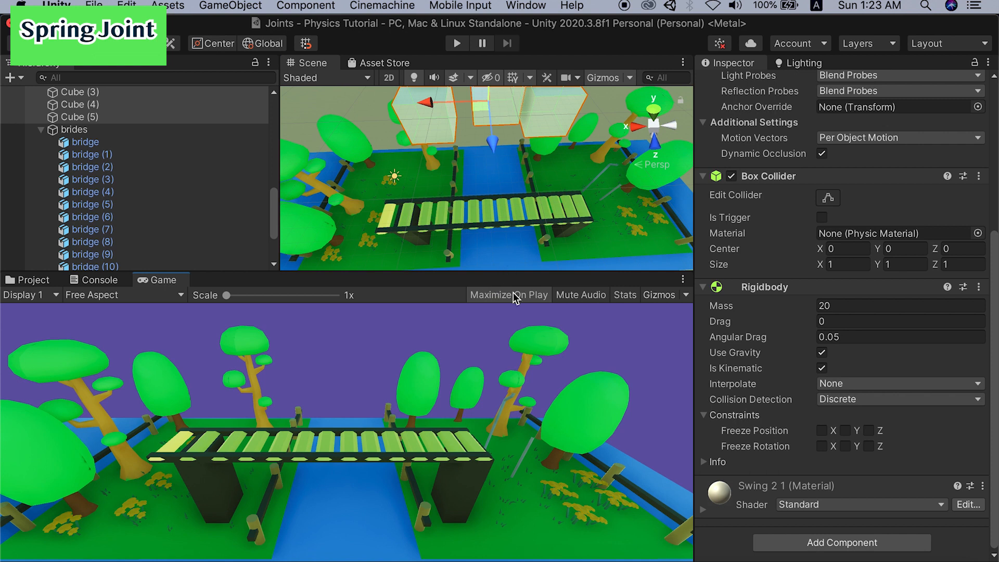
{"action": "left_click", "coordinate": [456, 43]}
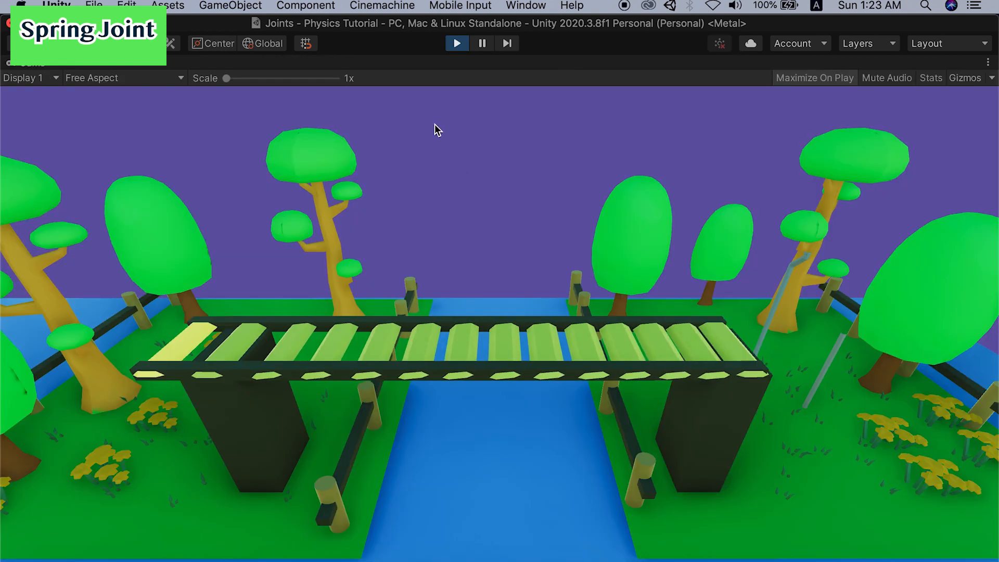
{"action": "left_click", "coordinate": [458, 43]}
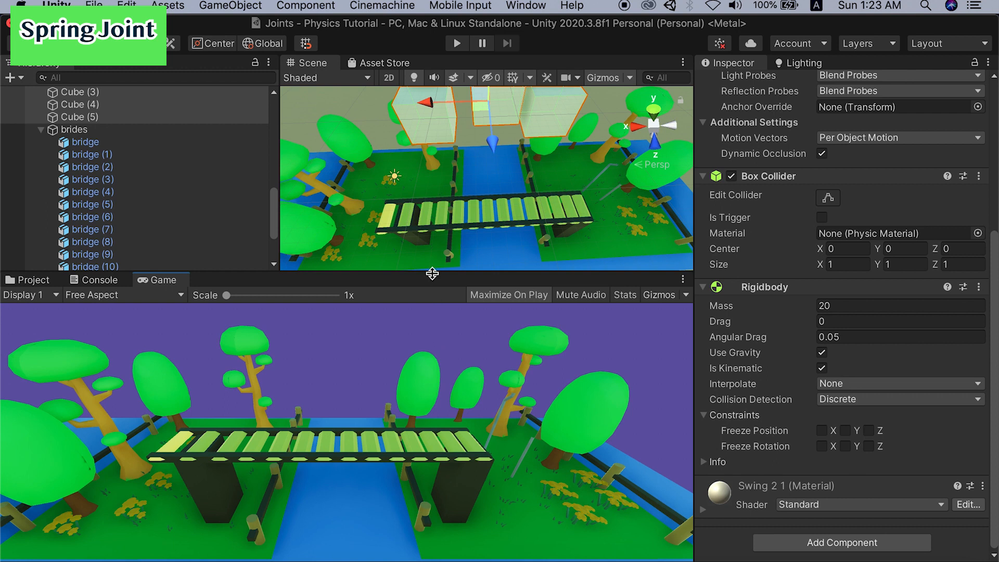
Make the Scene view taller relative to the Game view and run the scene again.
{"action": "left_click_drag", "start_coordinate": [432, 269], "coordinate": [432, 261]}
{"action": "scroll", "coordinate": [450, 229], "scroll_direction": "down", "scroll_amount": 2}
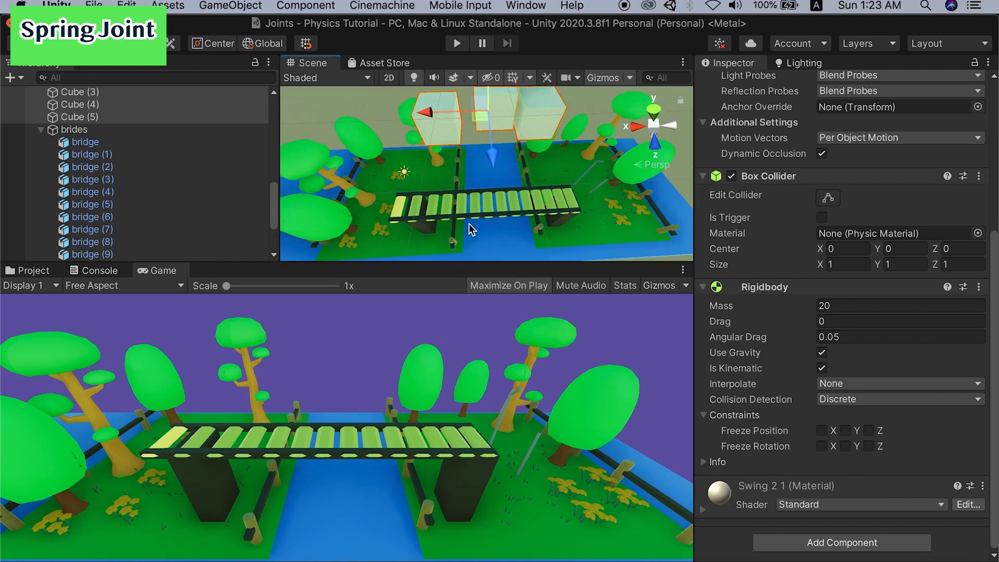
{"action": "left_click_drag", "start_coordinate": [465, 261], "coordinate": [475, 297]}
{"action": "left_click", "coordinate": [458, 43]}
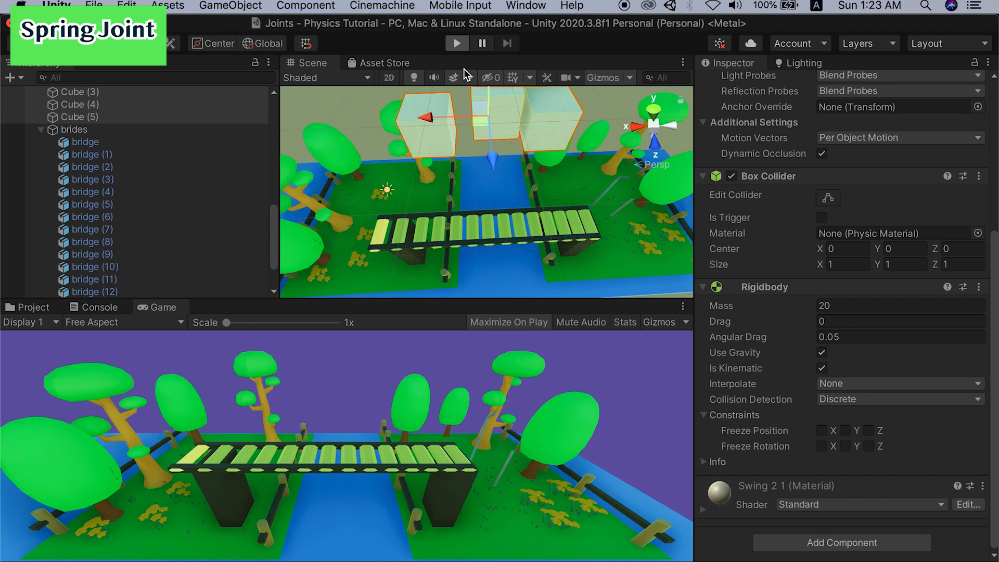